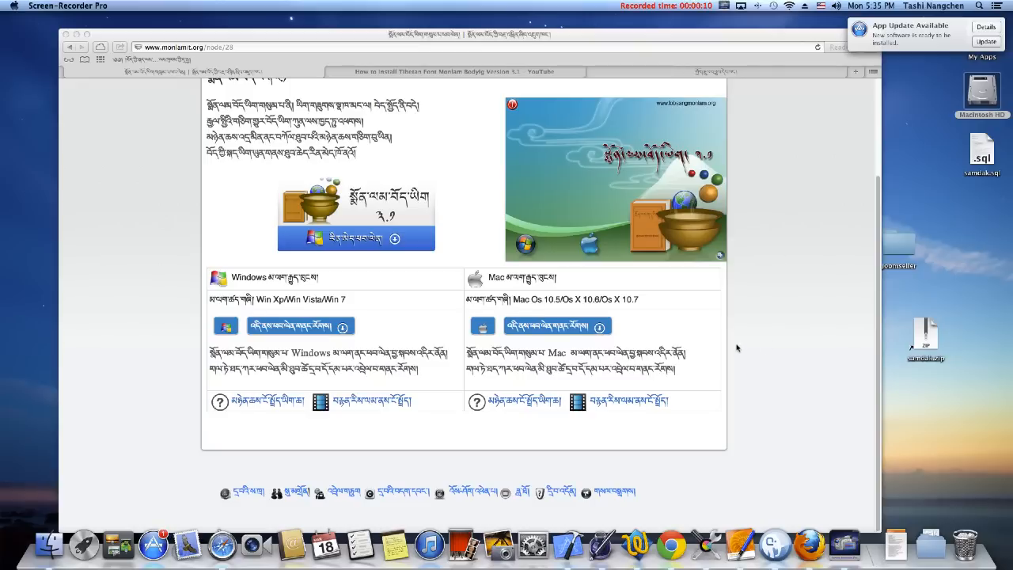
Go to the monlamit.org home page and open the Monlam Bodyig 3 page from the site's software download section
{"action": "left_click", "coordinate": [770, 330]}
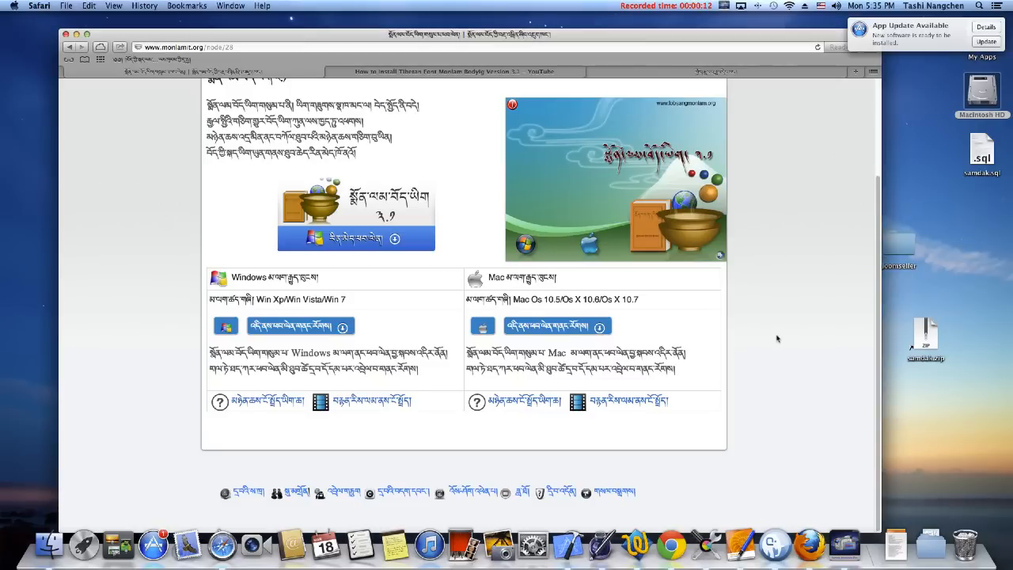
{"action": "scroll", "coordinate": [776, 338], "scroll_direction": "up", "scroll_amount": 5}
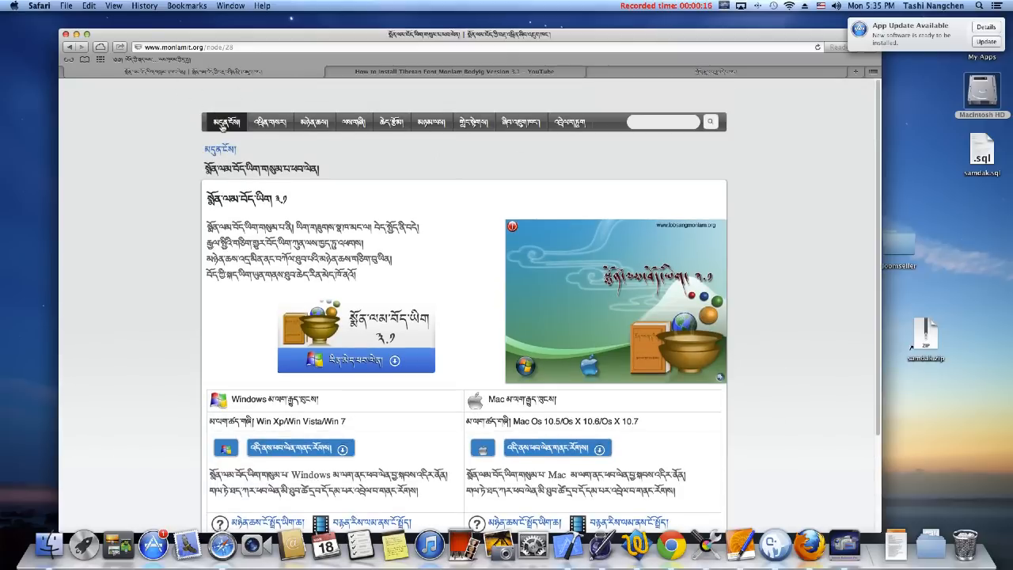
{"action": "left_click", "coordinate": [224, 125]}
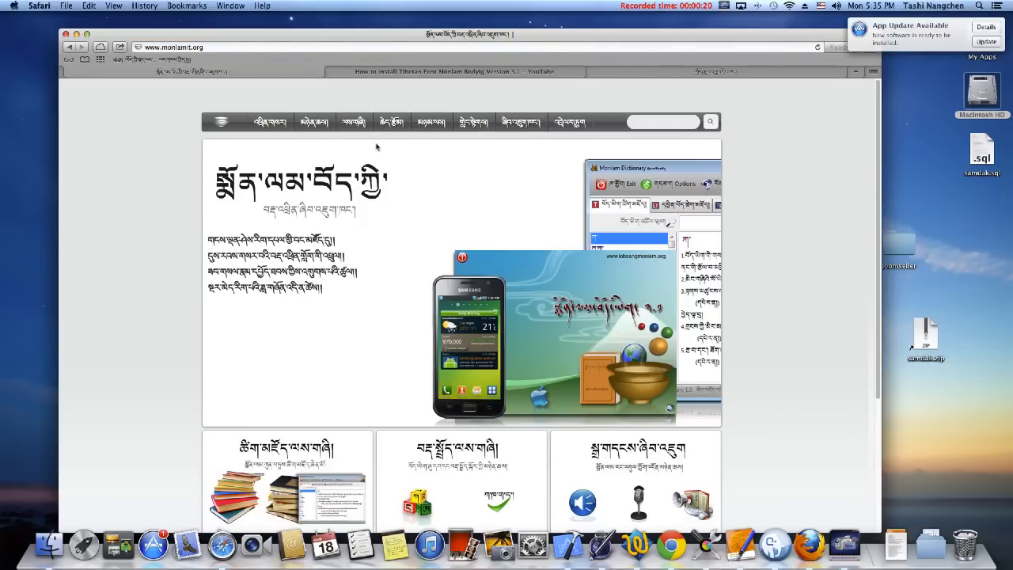
{"action": "left_click", "coordinate": [316, 125]}
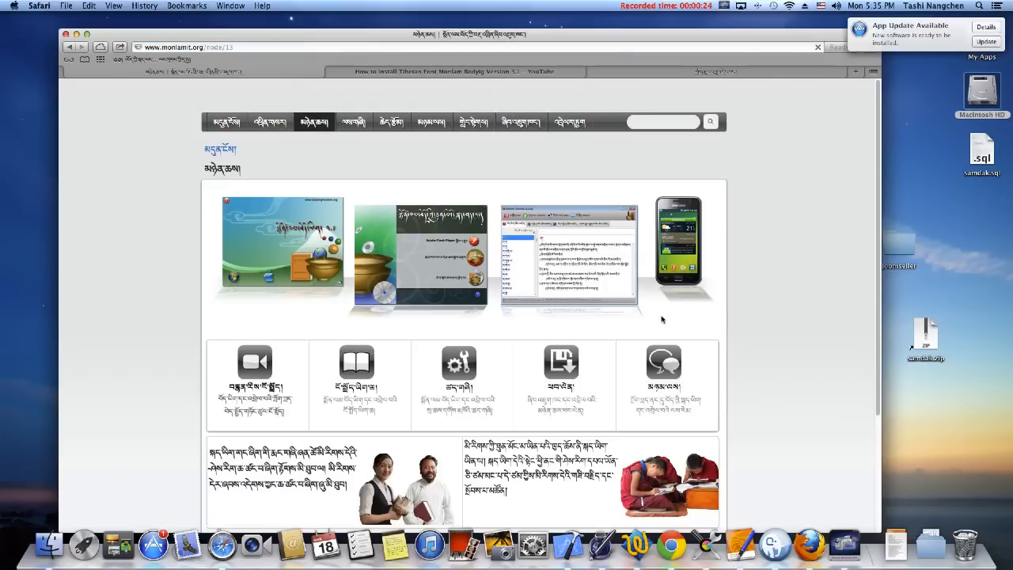
{"action": "left_click", "coordinate": [565, 368]}
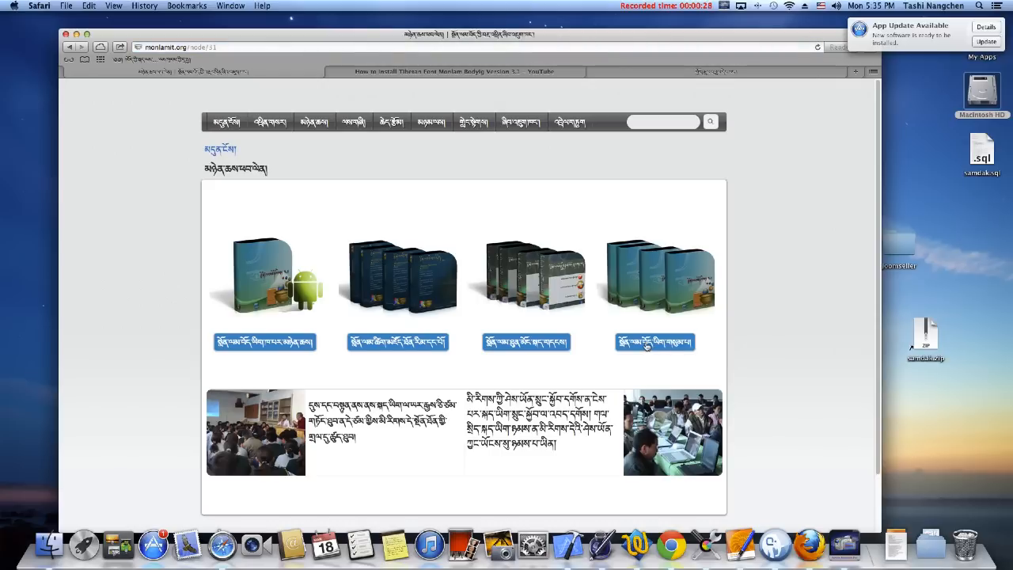
{"action": "left_click", "coordinate": [655, 342]}
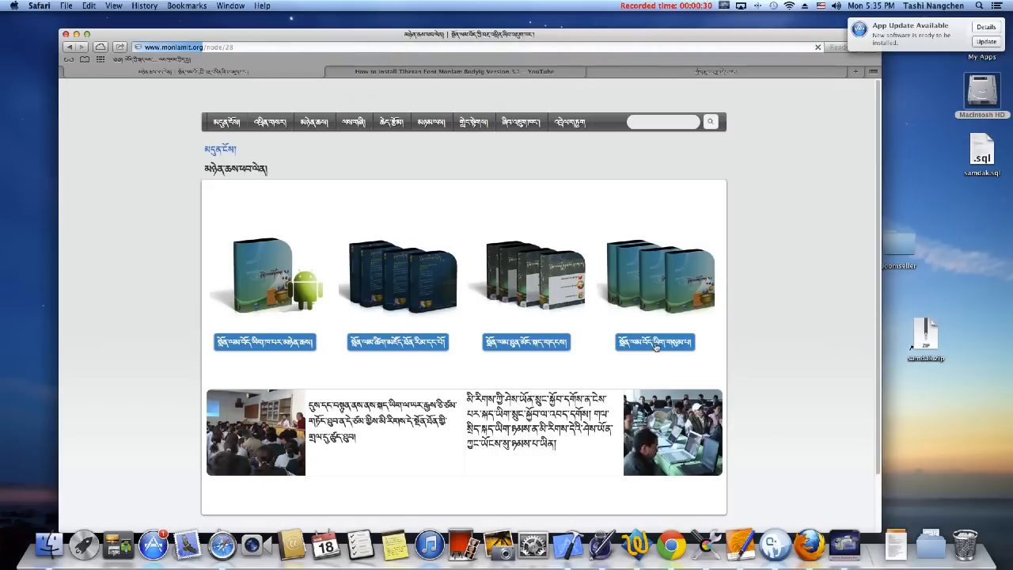
Download the Mac version of the Monlam Bodyig 3.1 package and minimize the browser window
{"action": "scroll", "coordinate": [752, 366], "scroll_direction": "down", "scroll_amount": 3}
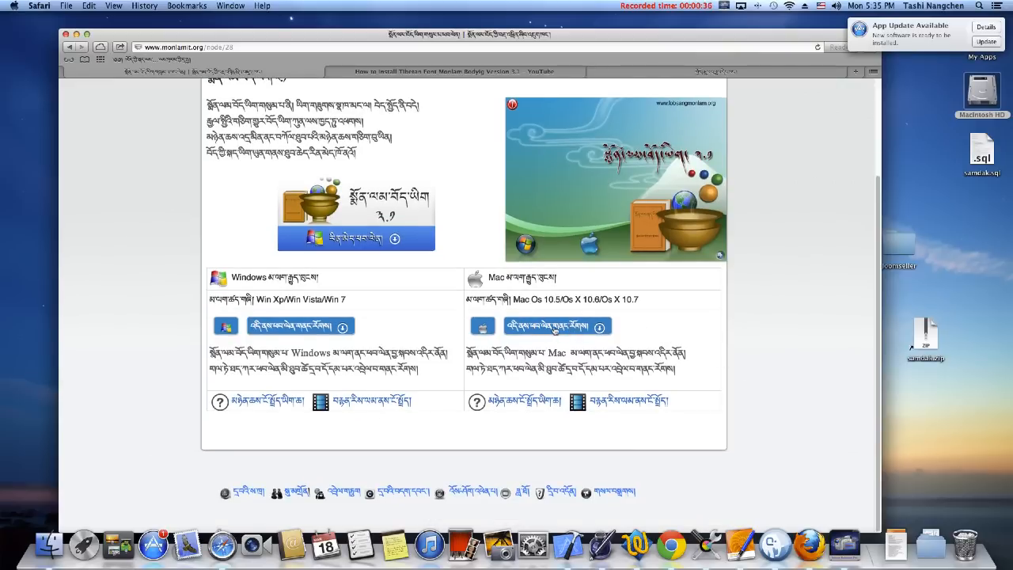
{"action": "left_click", "coordinate": [546, 329]}
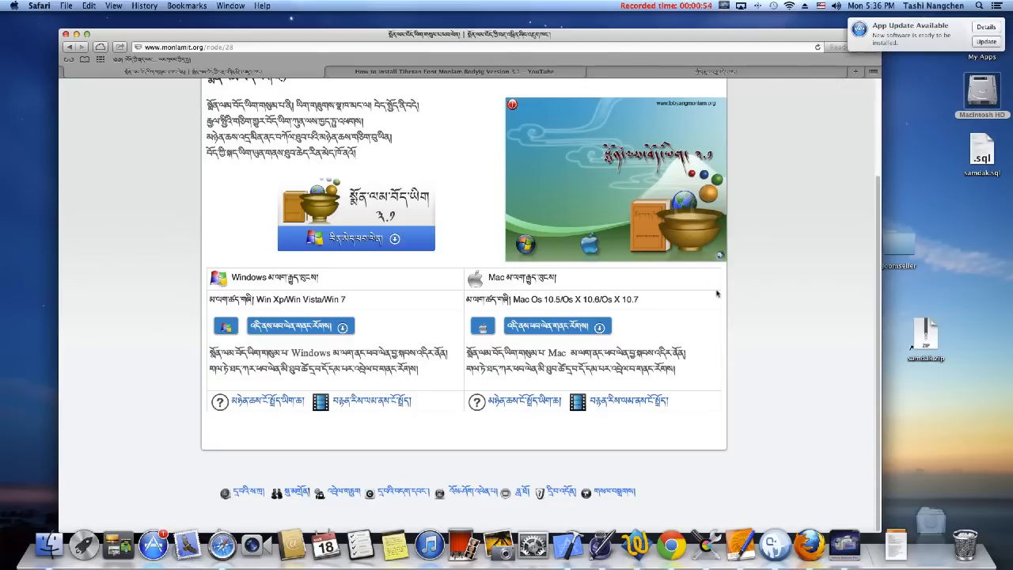
{"action": "left_click", "coordinate": [77, 34]}
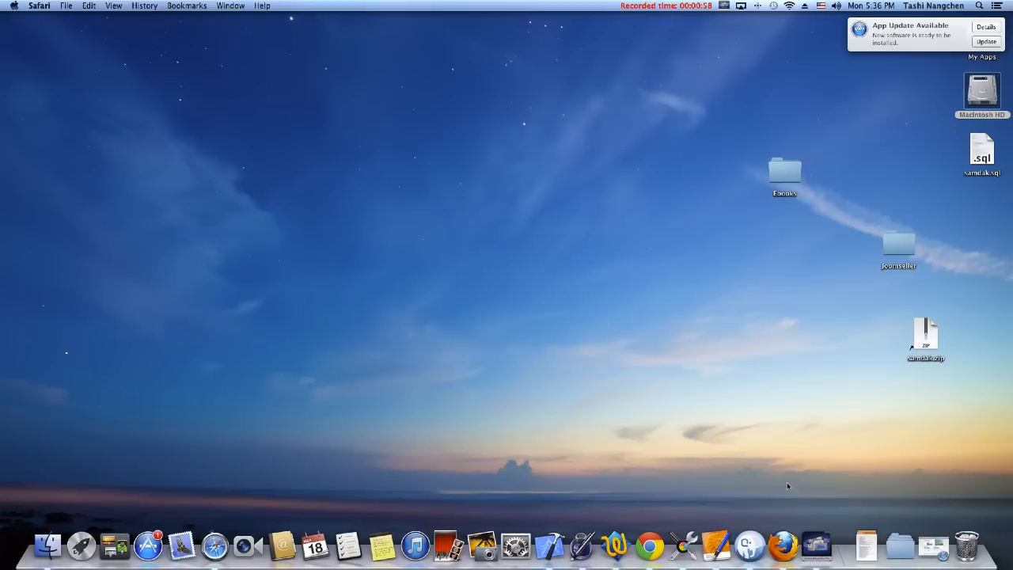
Open the Fonts folder inside the downloaded "Monlam bod yig3 for Mac OS X" folder and enlarge its window to show every font
{"action": "left_click", "coordinate": [900, 547]}
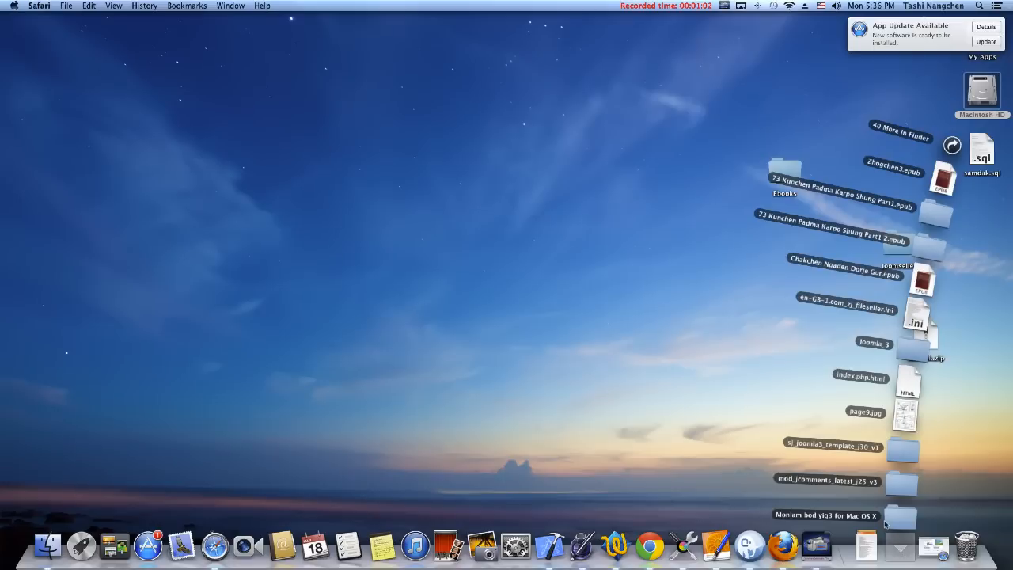
{"action": "left_click", "coordinate": [899, 518]}
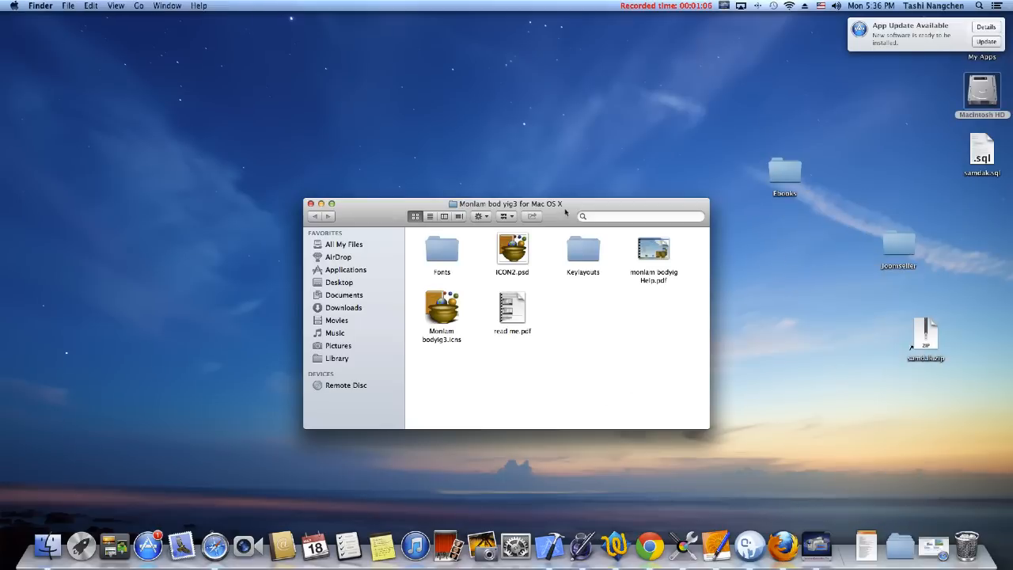
{"action": "left_click_drag", "start_coordinate": [567, 212], "coordinate": [584, 182]}
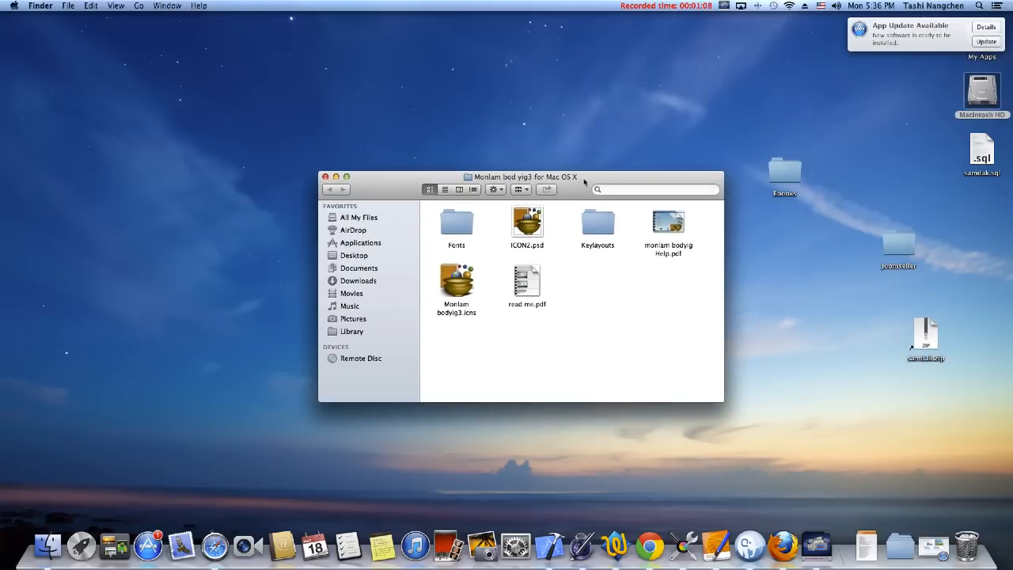
{"action": "double_click", "coordinate": [456, 229]}
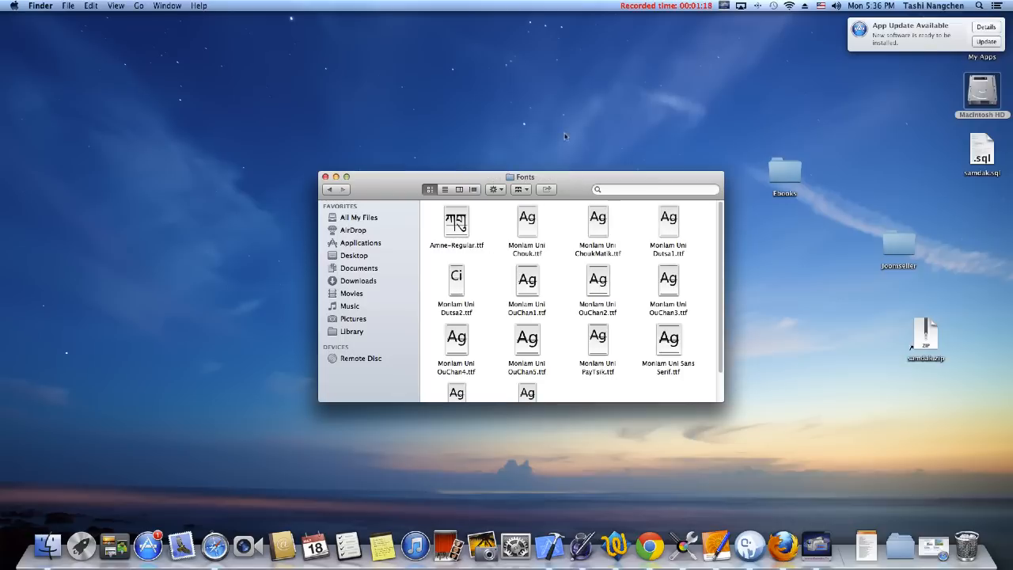
{"action": "left_click_drag", "start_coordinate": [570, 177], "coordinate": [574, 112]}
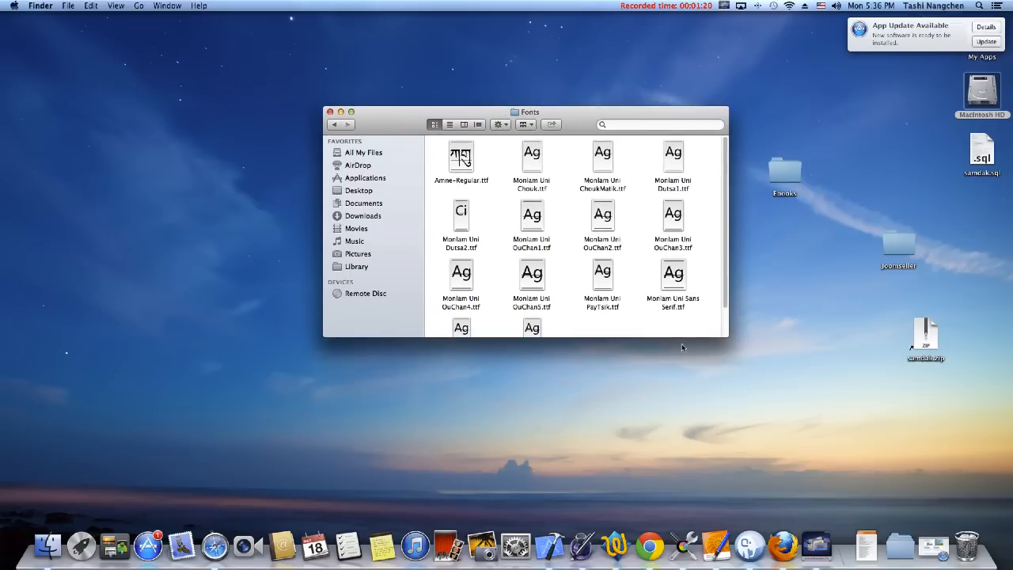
{"action": "left_click_drag", "start_coordinate": [715, 339], "coordinate": [730, 436]}
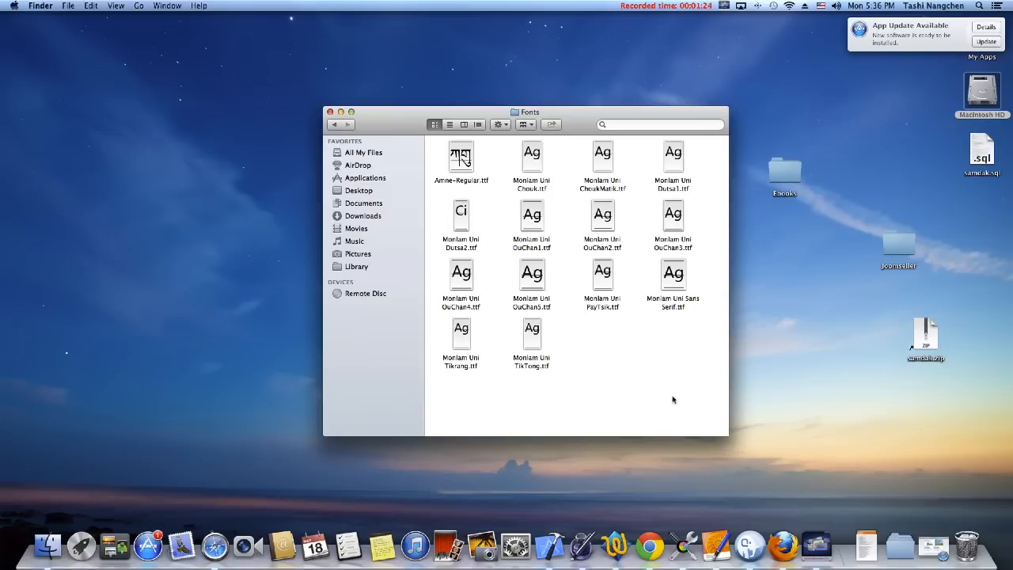
Select all font files in the Fonts folder except Monlam Uni Sans Serif.ttf and copy them
{"action": "left_click_drag", "start_coordinate": [673, 398], "coordinate": [444, 145]}
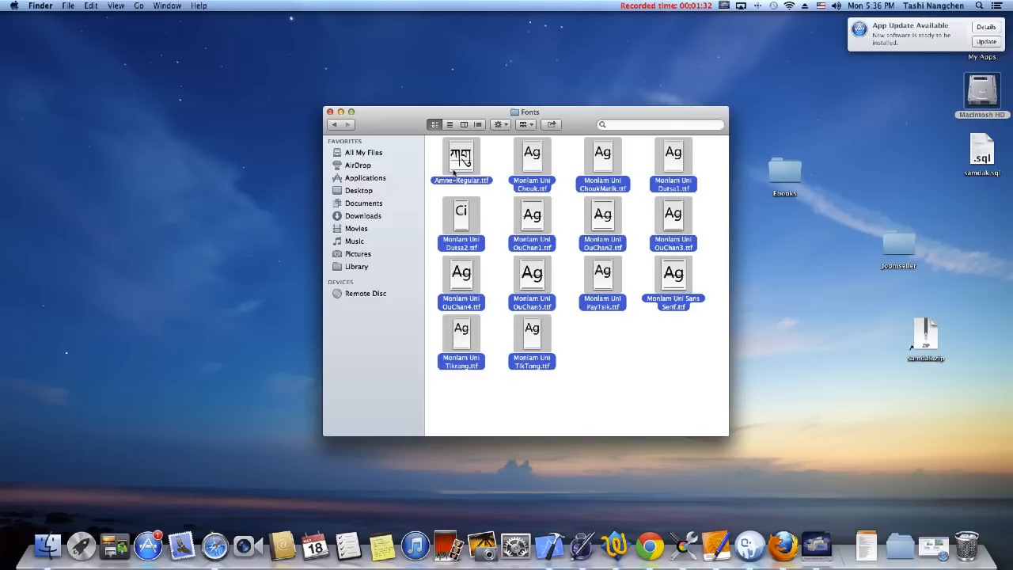
{"action": "key", "text": "super"}
{"action": "left_click_drag", "start_coordinate": [728, 280], "coordinate": [800, 279]}
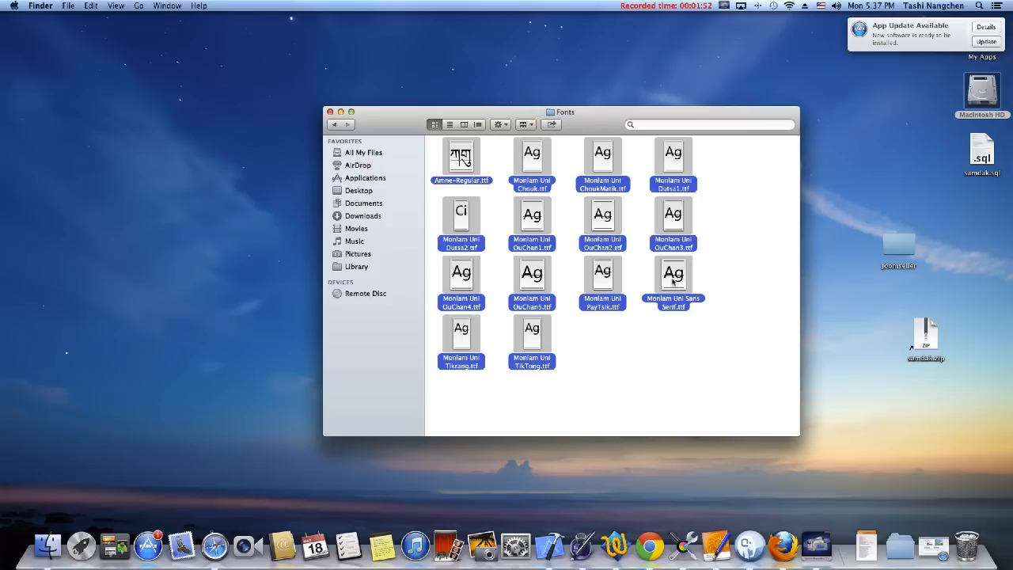
{"action": "left_click", "coordinate": [673, 280], "text": "super"}
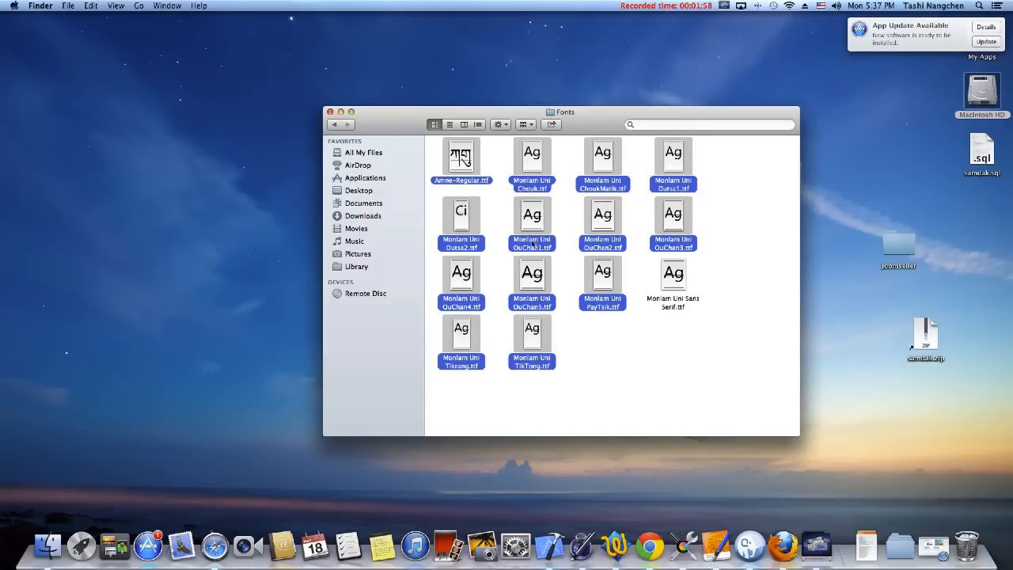
{"action": "right_click", "coordinate": [604, 217]}
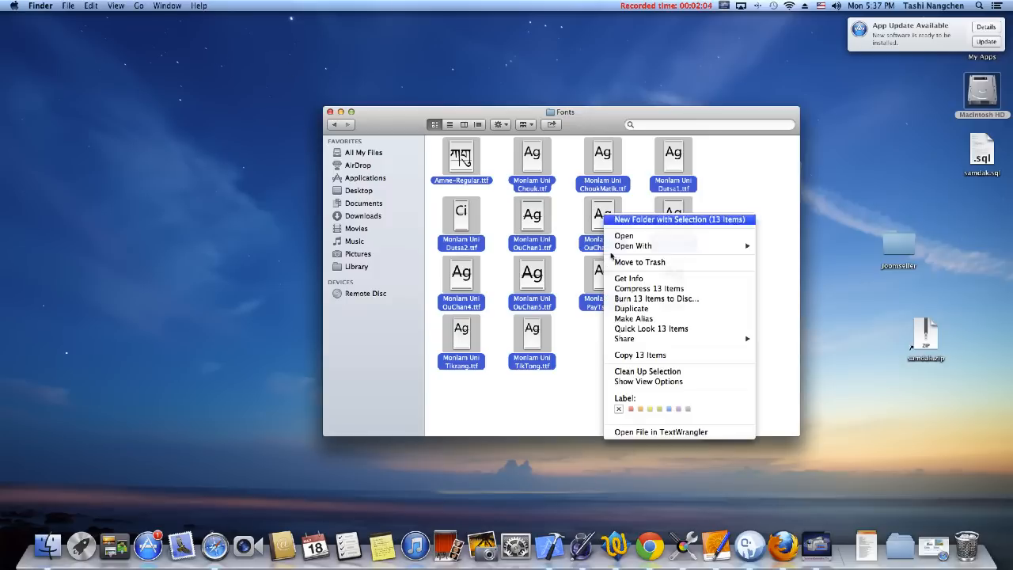
{"action": "left_click", "coordinate": [635, 355]}
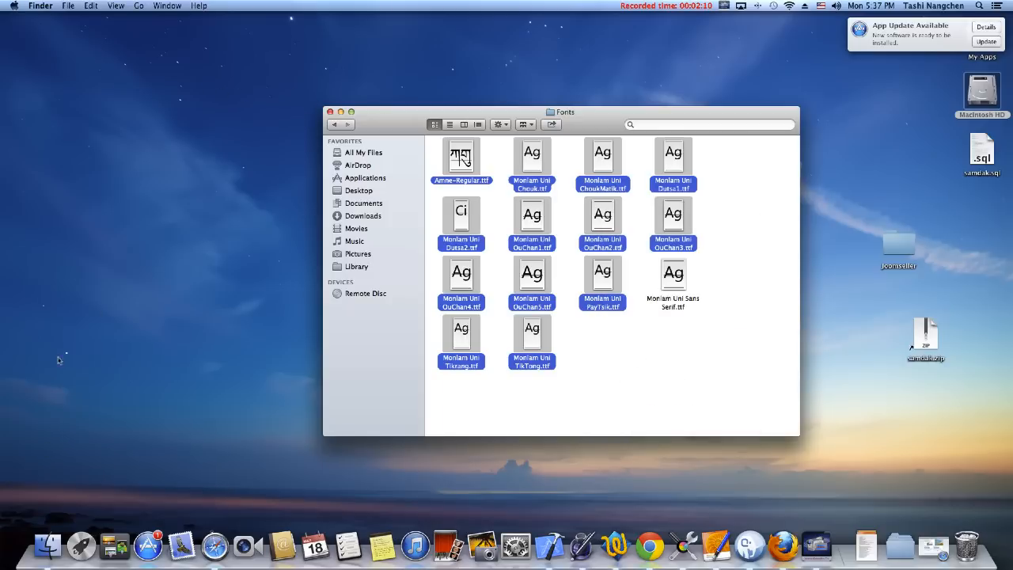
Browse from the computer's drives to the Fonts folder in the Macintosh HD Library
{"action": "left_click", "coordinate": [139, 6]}
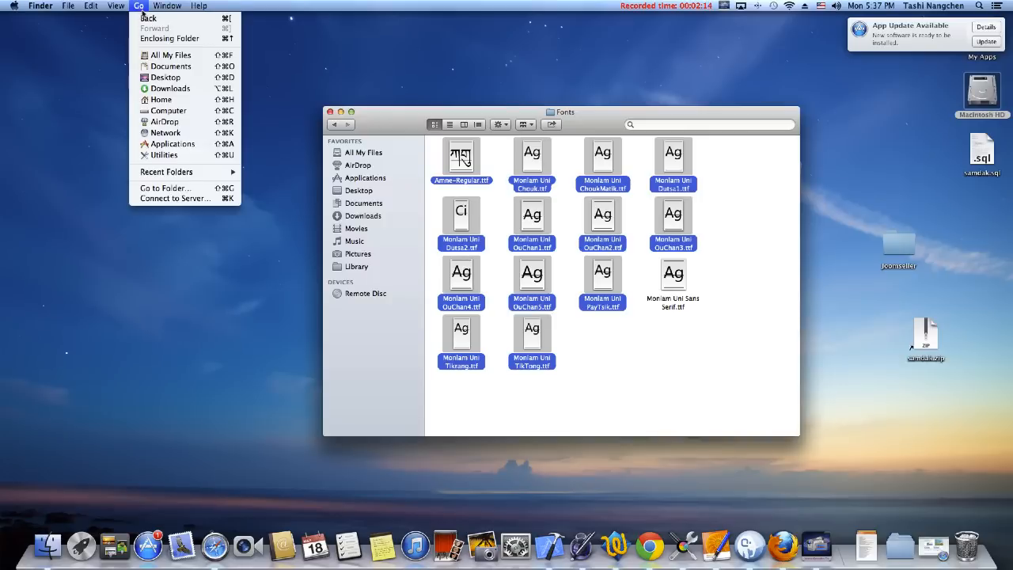
{"action": "left_click", "coordinate": [164, 110]}
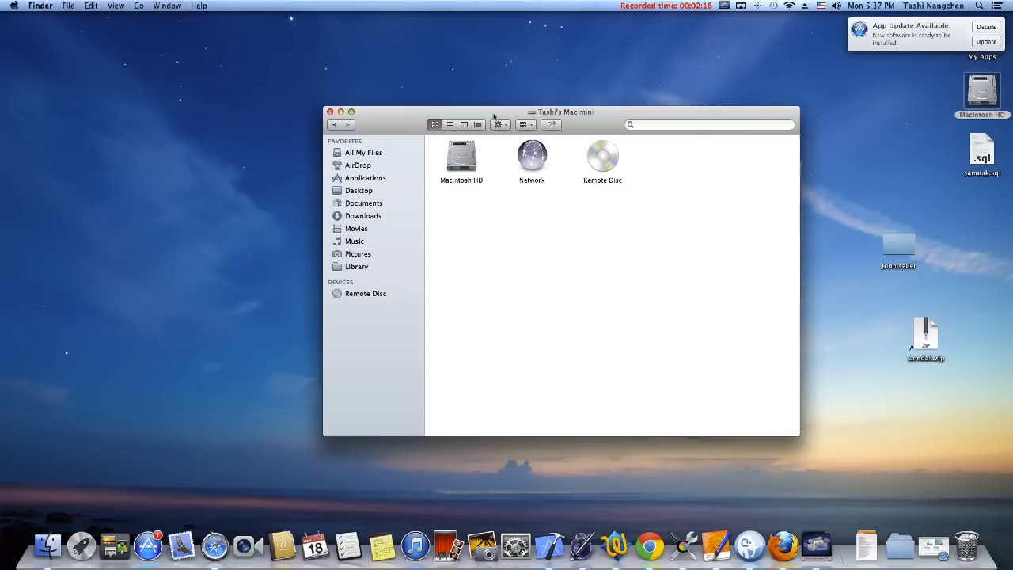
{"action": "left_click_drag", "start_coordinate": [485, 116], "coordinate": [461, 96]}
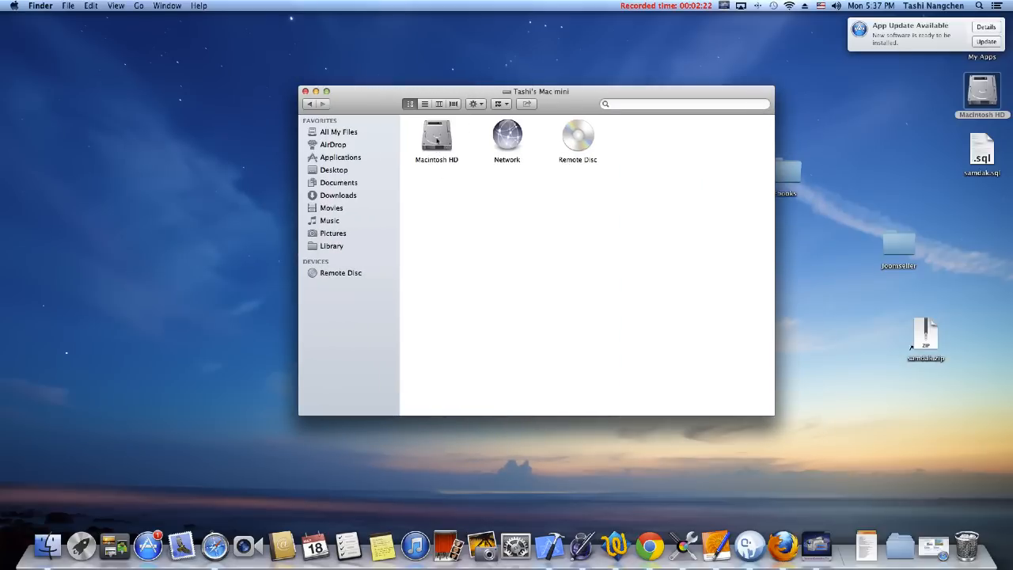
{"action": "left_click", "coordinate": [436, 140]}
{"action": "double_click", "coordinate": [437, 141]}
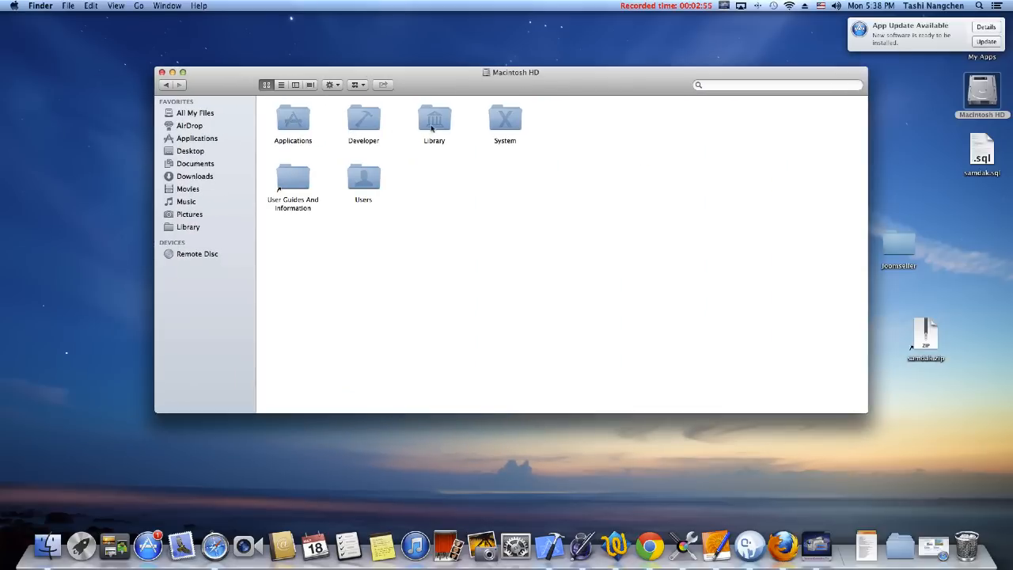
{"action": "double_click", "coordinate": [432, 130]}
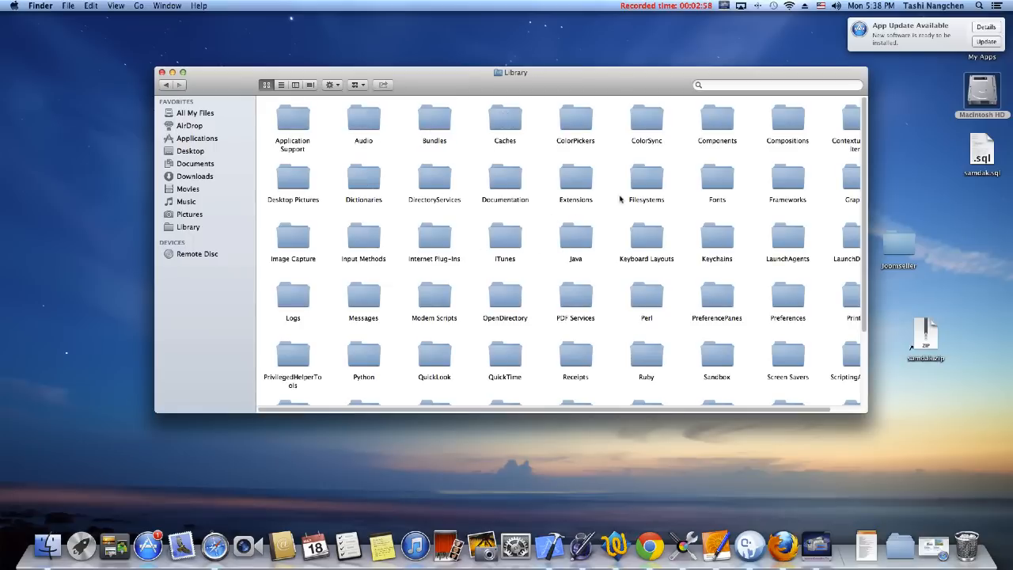
{"action": "double_click", "coordinate": [712, 186]}
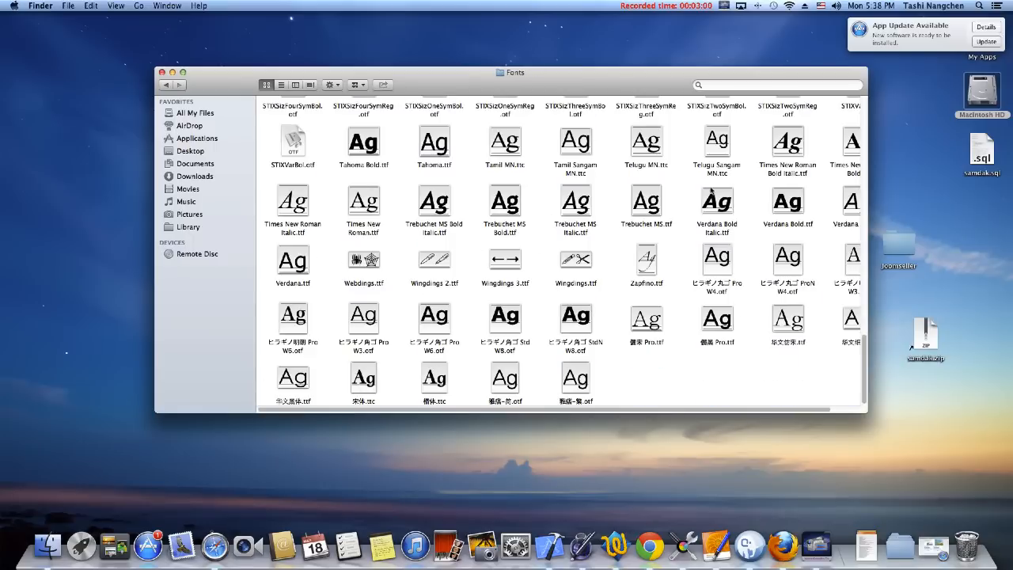
Paste the 13 copied Monlam font files into the Macintosh HD Library's Fonts folder
{"action": "right_click", "coordinate": [641, 379]}
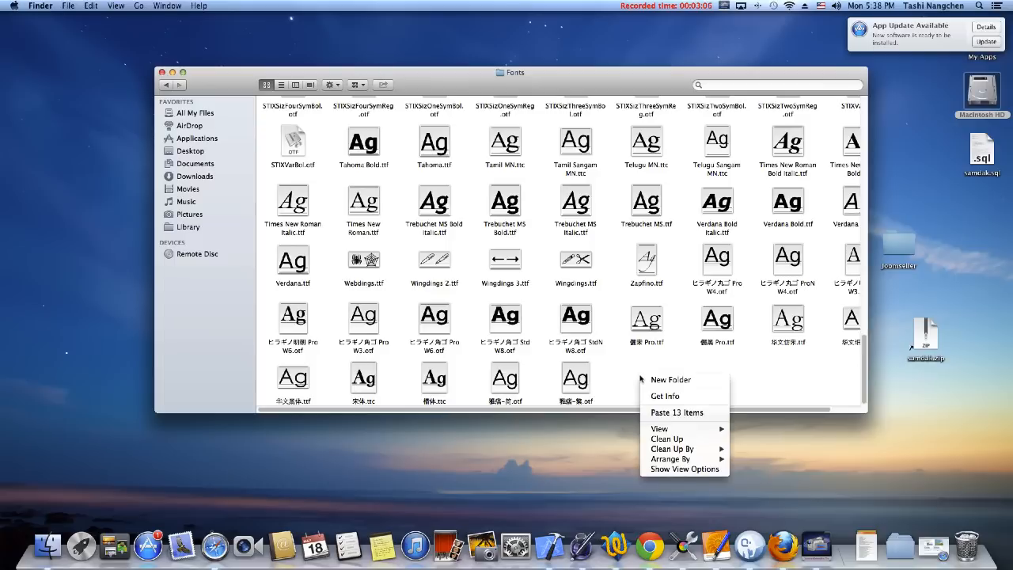
{"action": "left_click", "coordinate": [667, 412]}
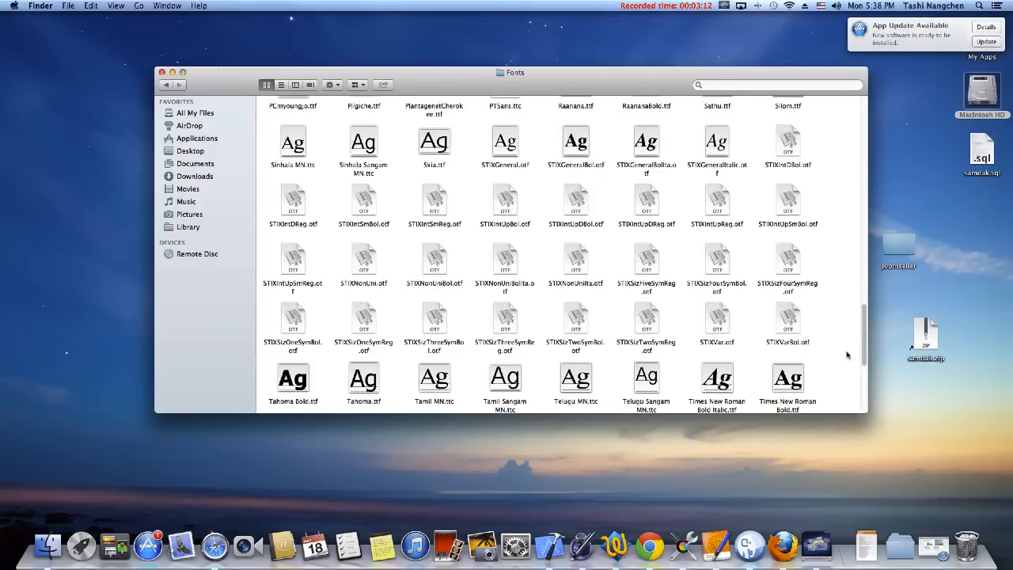
{"action": "left_click_drag", "start_coordinate": [864, 338], "coordinate": [808, 119]}
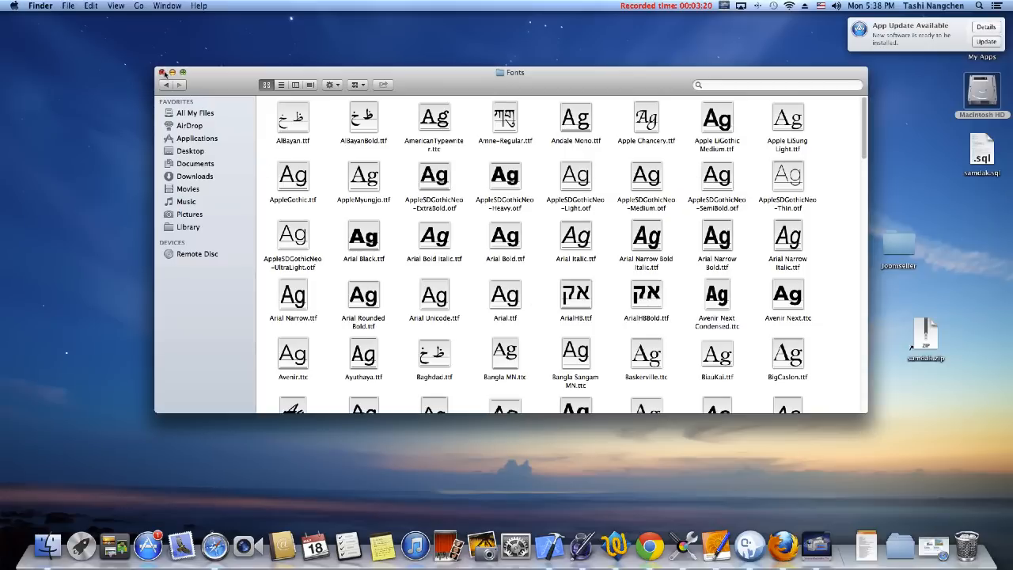
Copy Monlam Uni Sans Serif.ttf from the Fonts folder of "Monlam bod yig3 for Mac OS X" in Downloads
{"action": "left_click", "coordinate": [190, 177]}
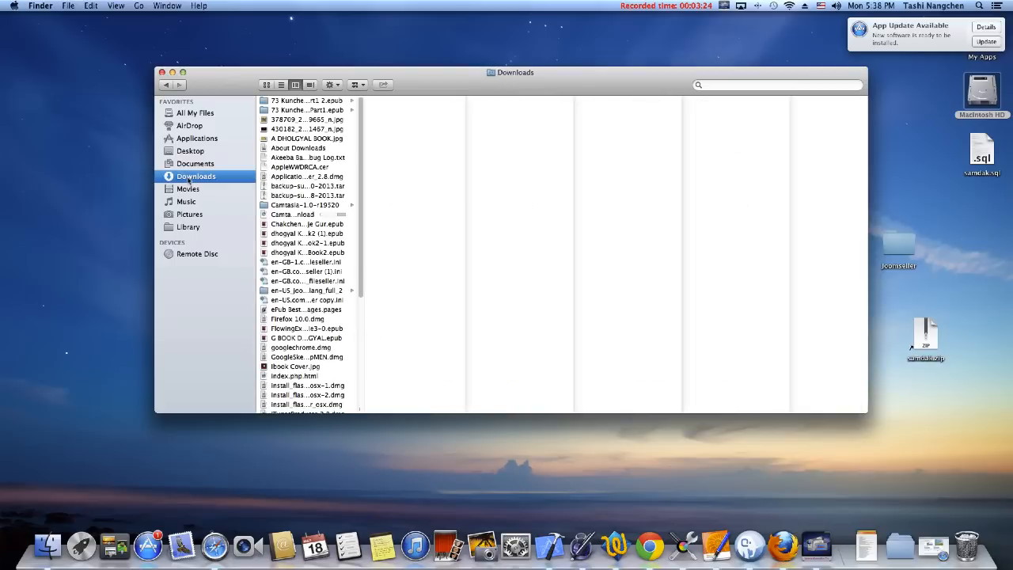
{"action": "scroll", "coordinate": [329, 269], "scroll_direction": "down", "scroll_amount": 2}
{"action": "scroll", "coordinate": [331, 272], "scroll_direction": "down", "scroll_amount": 5}
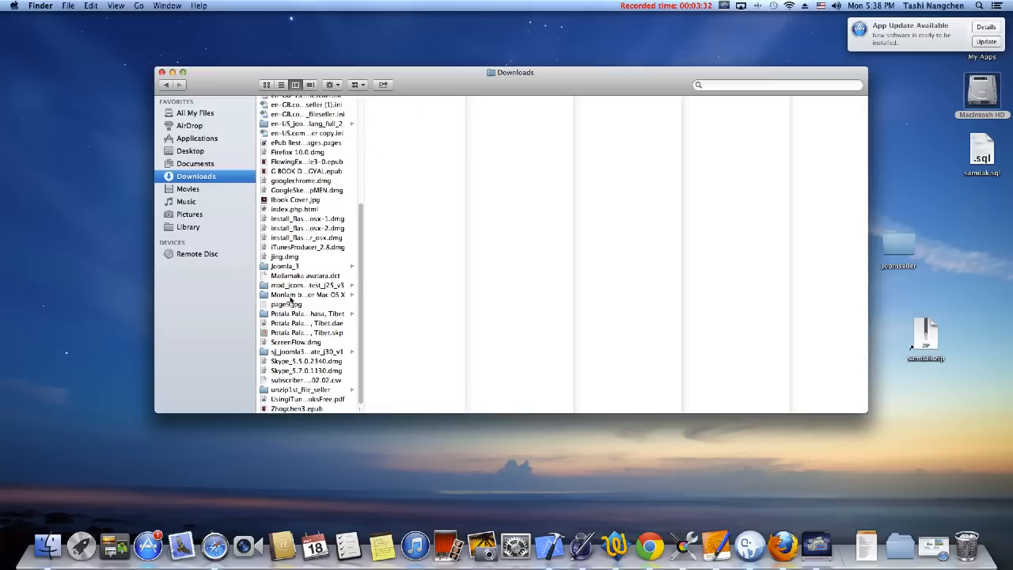
{"action": "left_click", "coordinate": [291, 295]}
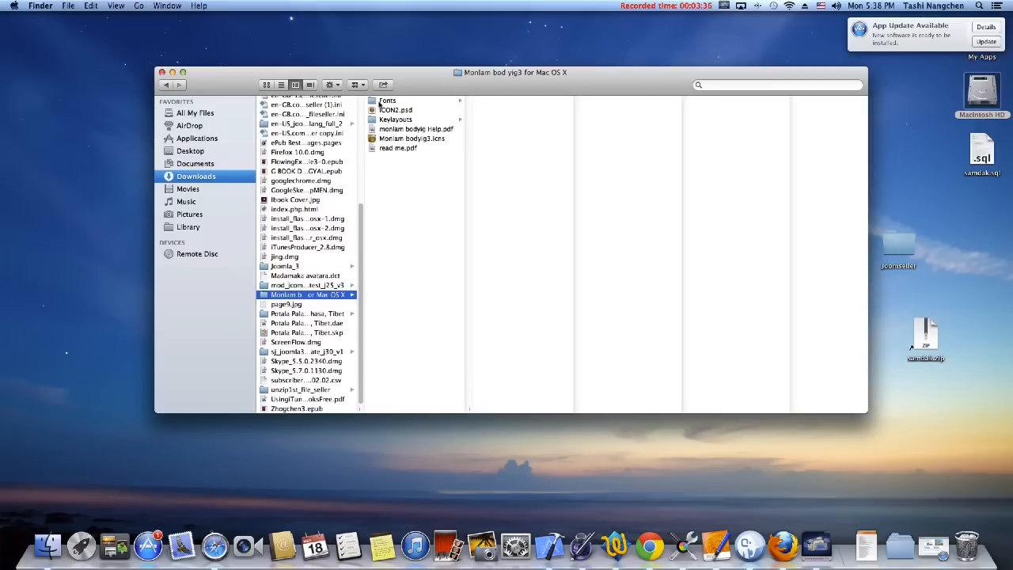
{"action": "left_click", "coordinate": [381, 101]}
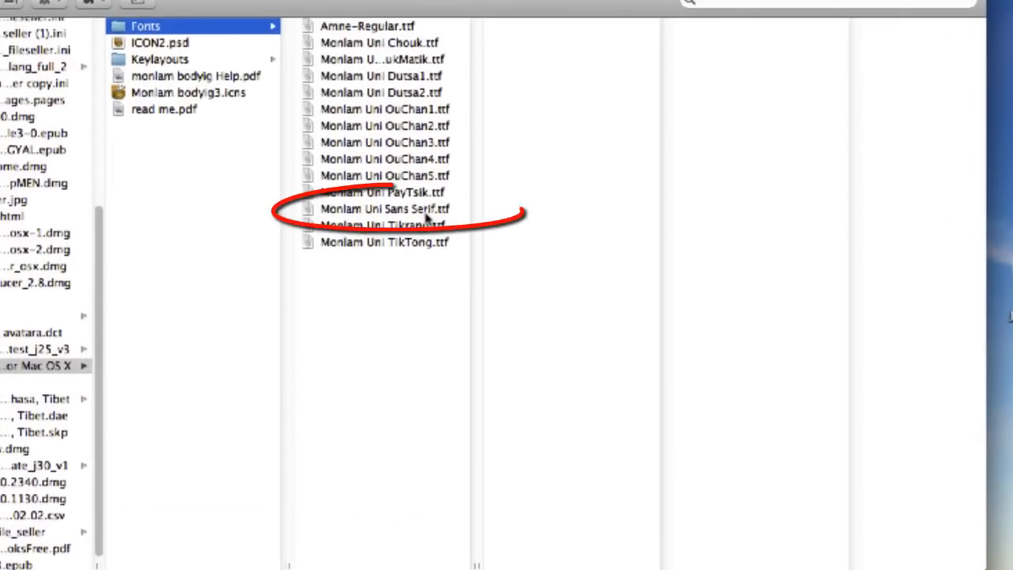
{"action": "left_click", "coordinate": [408, 212]}
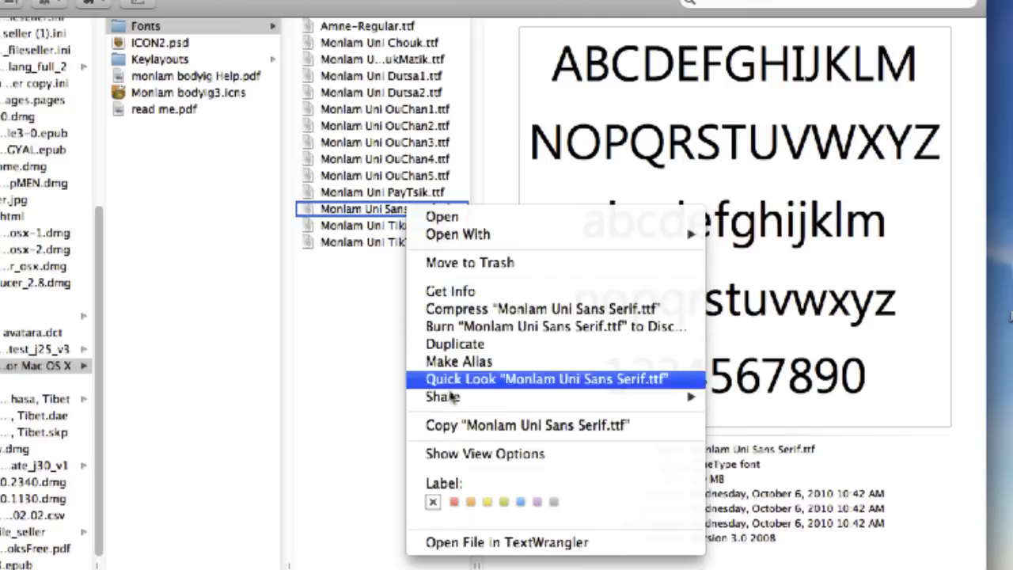
{"action": "left_click", "coordinate": [463, 428]}
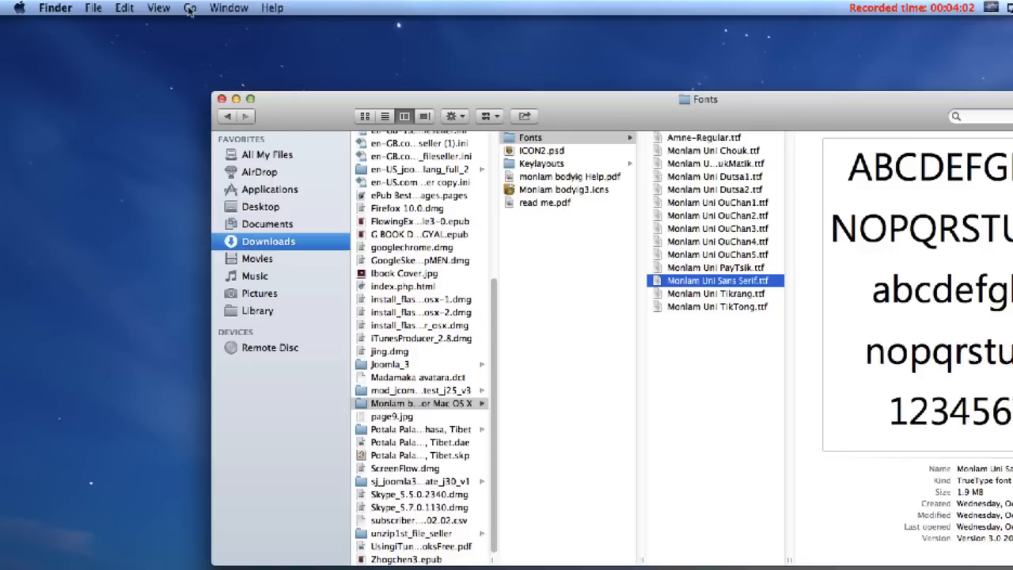
Open the user's hidden Library folder
{"action": "left_click", "coordinate": [190, 9]}
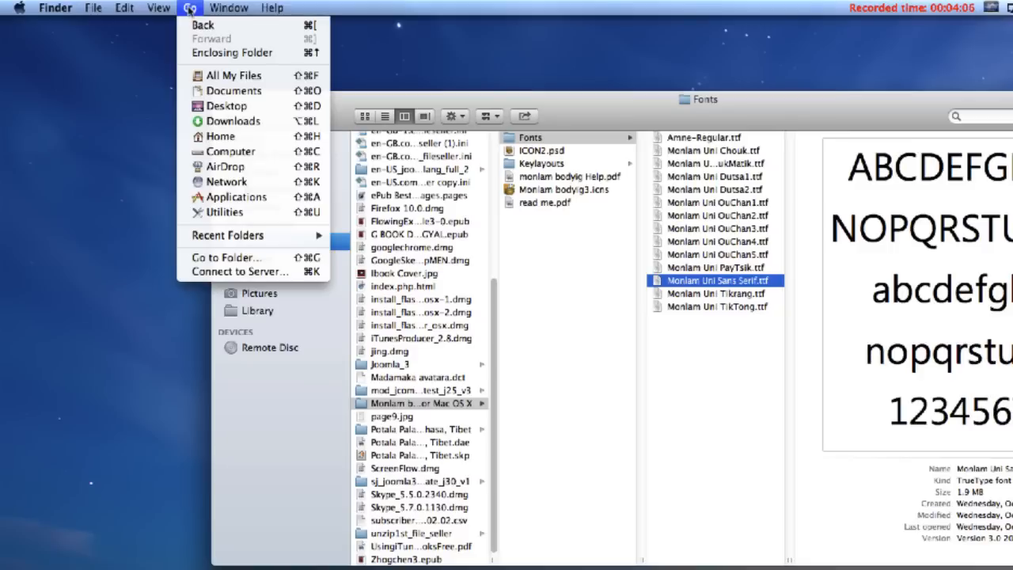
{"action": "key", "text": "alt"}
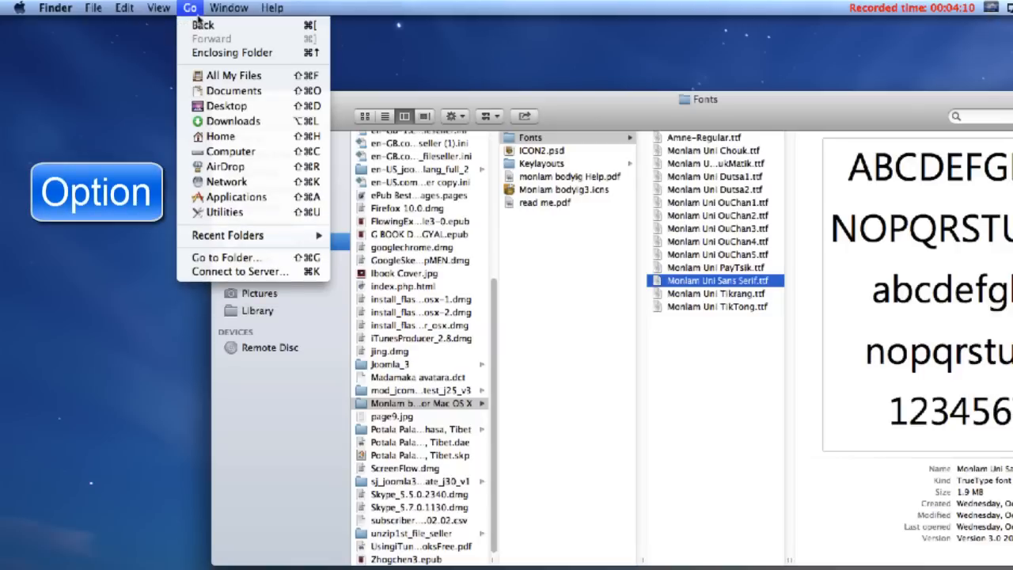
{"action": "key", "text": "alt"}
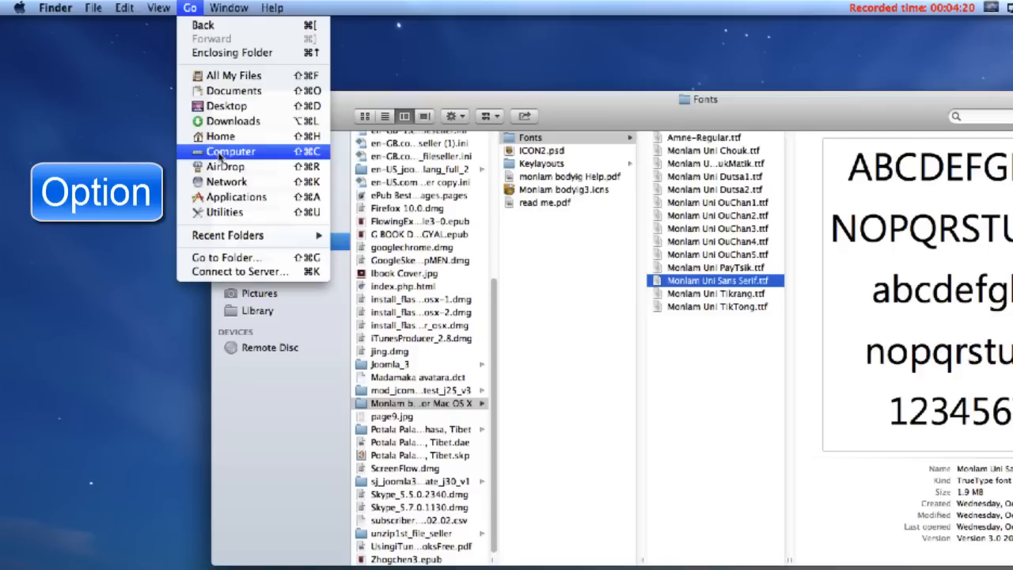
{"action": "key", "text": "alt"}
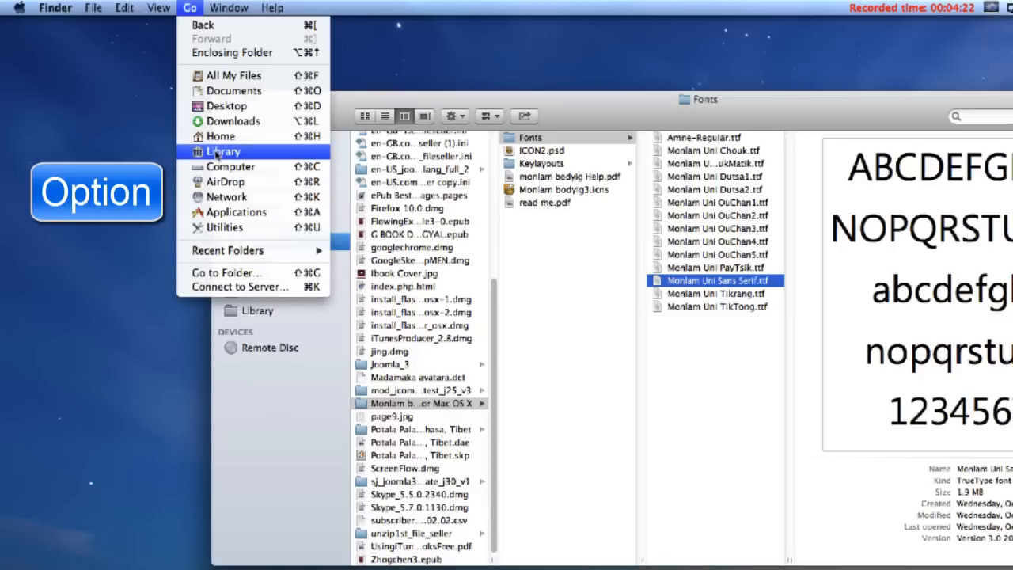
{"action": "left_click", "coordinate": [218, 154]}
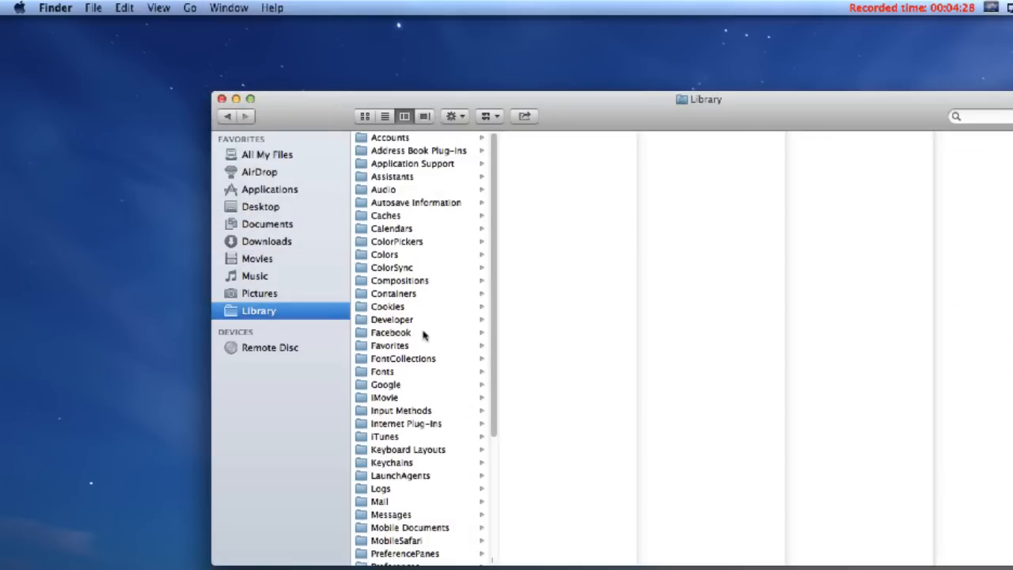
Show the user Library as icons and paste Monlam Uni Sans Serif.ttf into its Fonts folder
{"action": "left_click", "coordinate": [365, 117]}
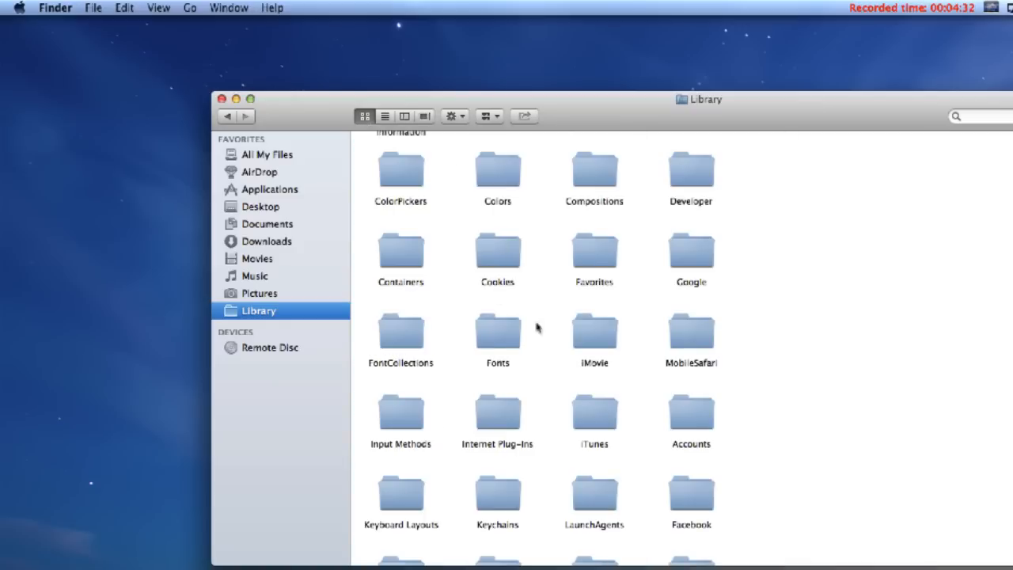
{"action": "double_click", "coordinate": [496, 339]}
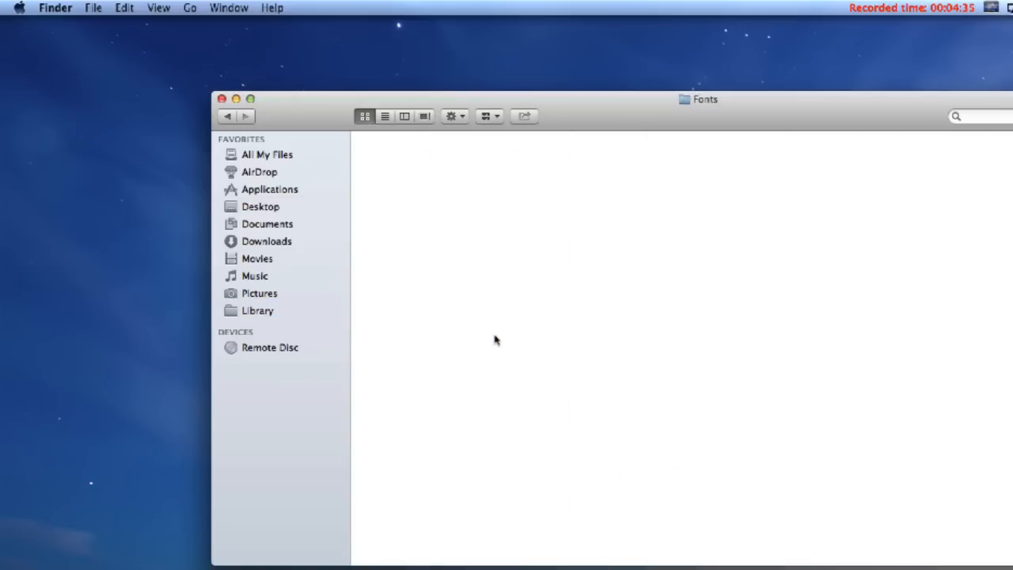
{"action": "right_click", "coordinate": [523, 254]}
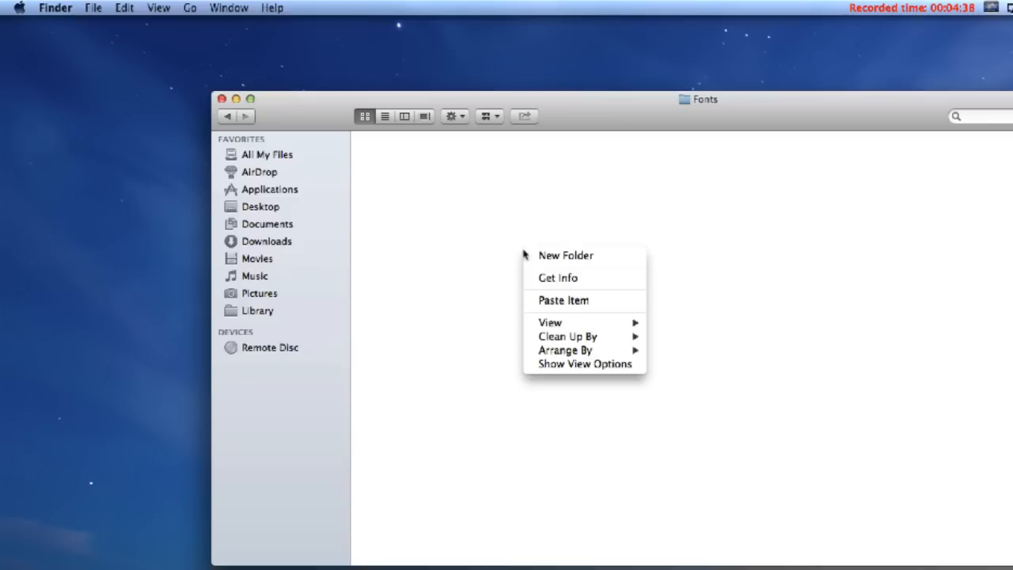
{"action": "left_click", "coordinate": [558, 301]}
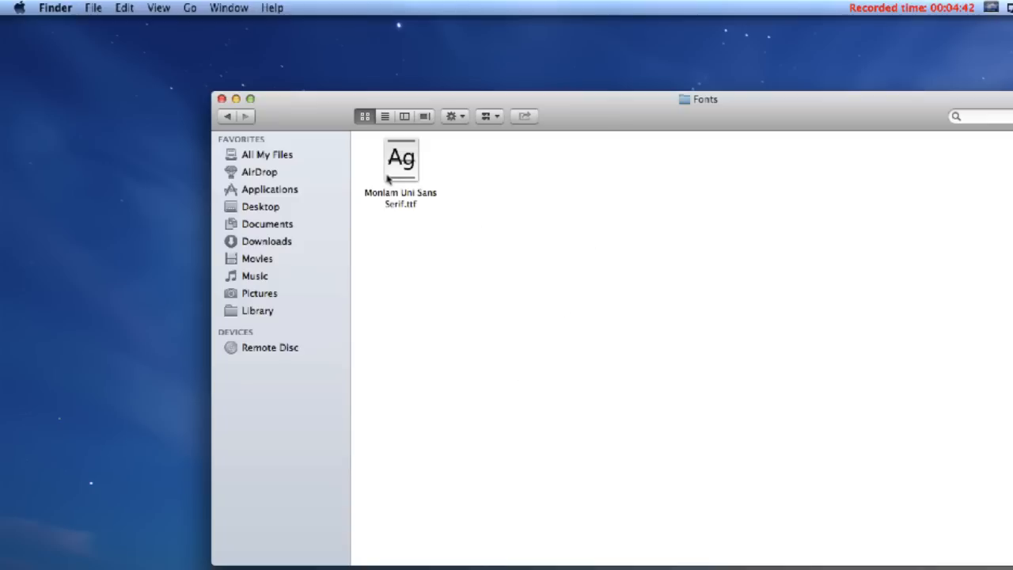
Open the Keylayouts folder inside "Monlam bod yig3 for Mac OS X" in Downloads
{"action": "left_click", "coordinate": [229, 116]}
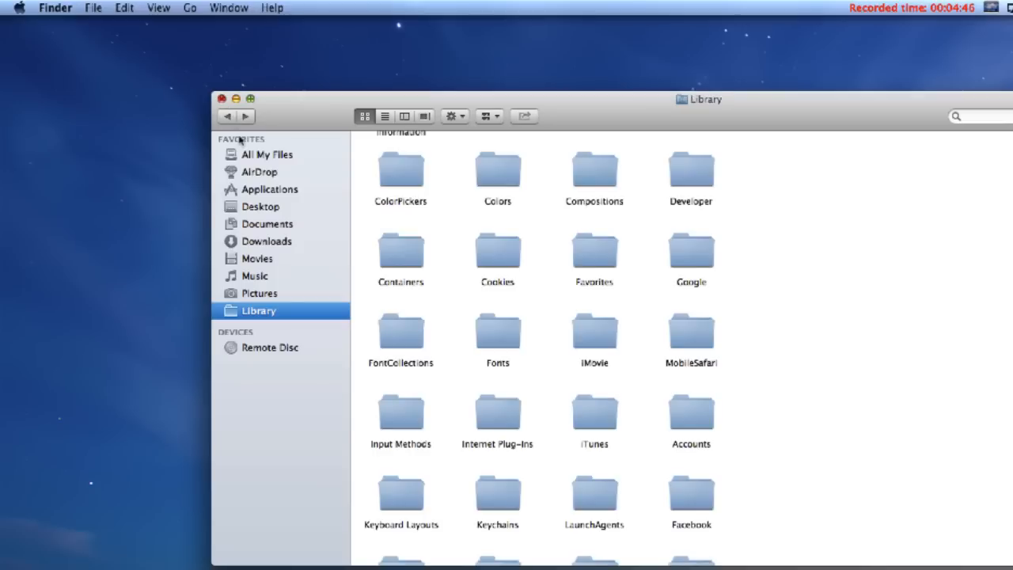
{"action": "left_click", "coordinate": [272, 245]}
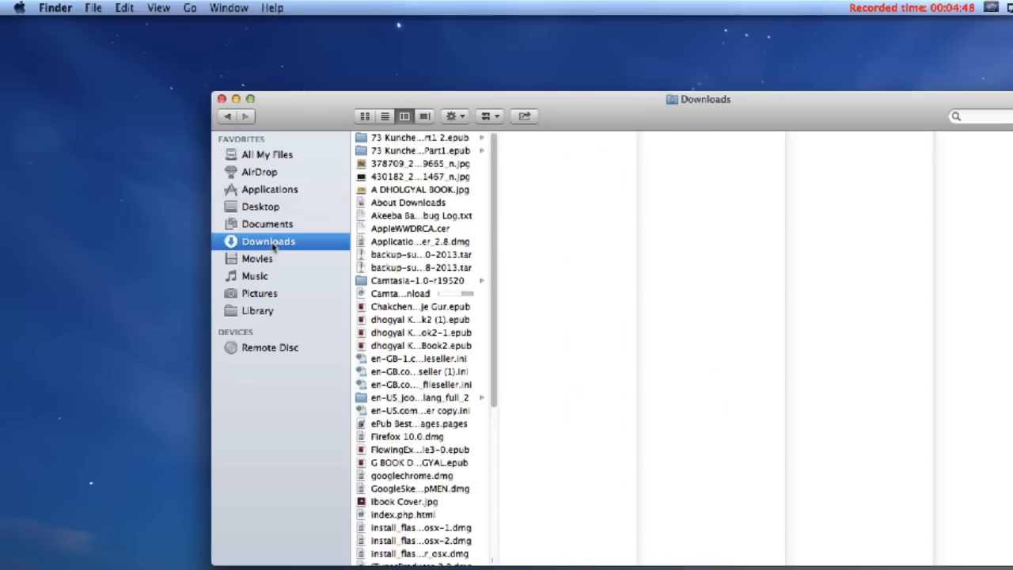
{"action": "scroll", "coordinate": [496, 400], "scroll_direction": "down", "scroll_amount": 5}
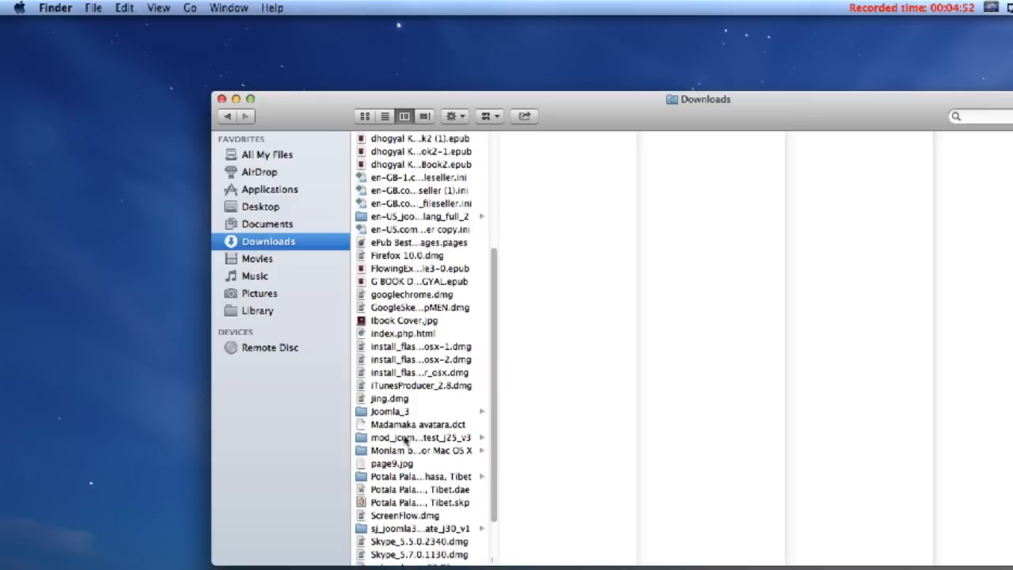
{"action": "left_click", "coordinate": [399, 454]}
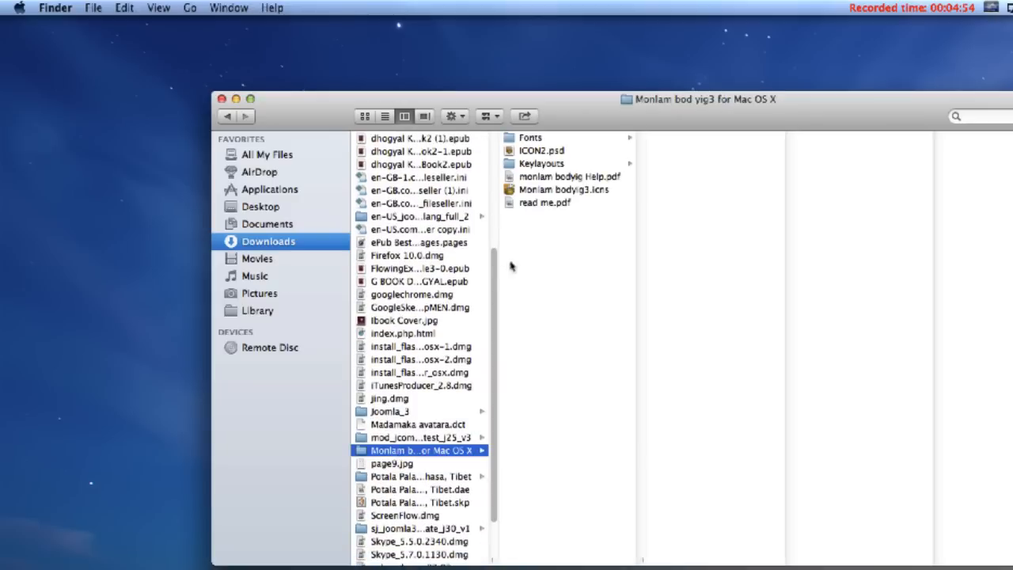
{"action": "left_click", "coordinate": [516, 165]}
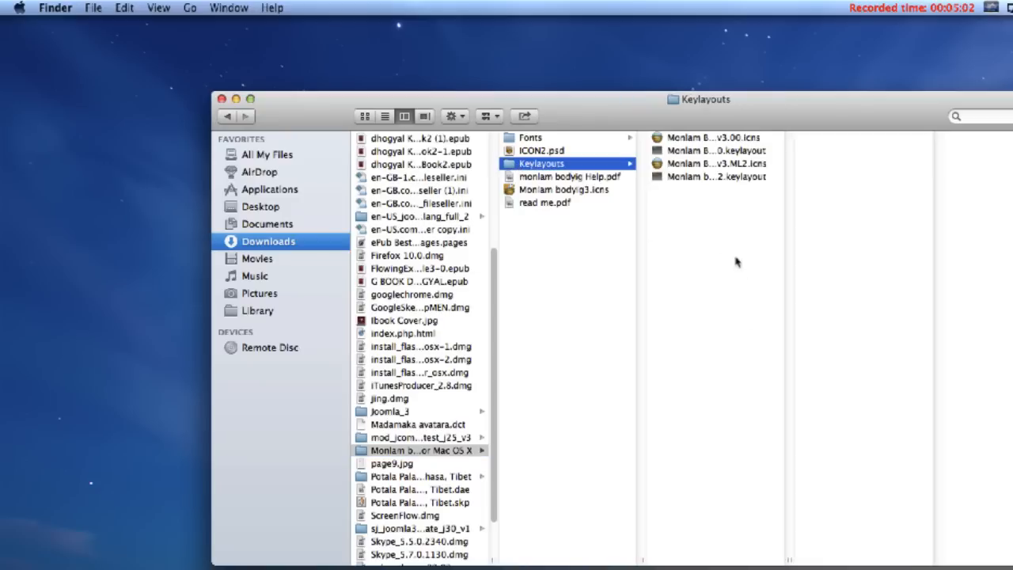
Select all four Monlam icon and keylayout files in the Keylayouts folder and copy them
{"action": "left_click_drag", "start_coordinate": [709, 182], "coordinate": [688, 142]}
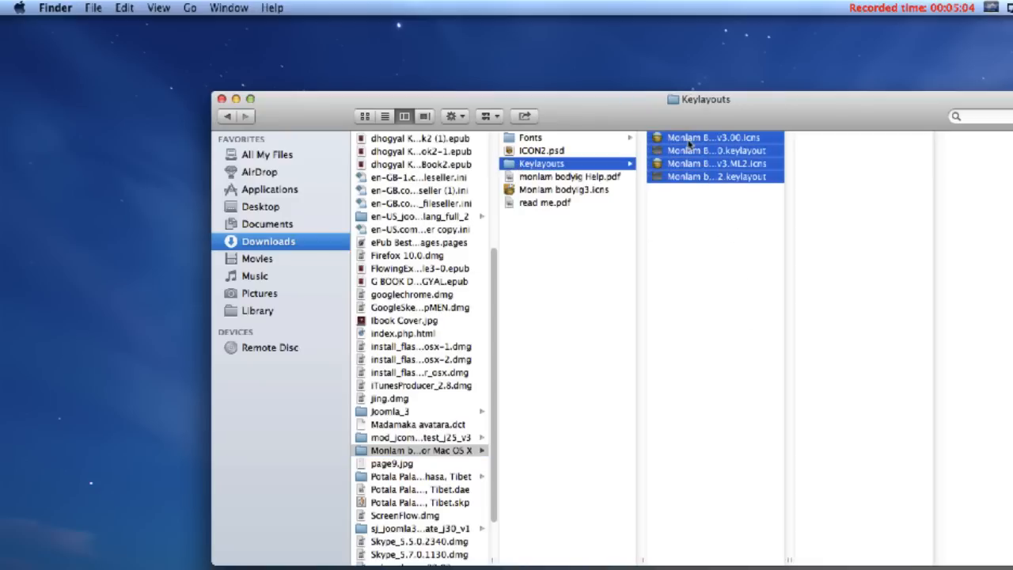
{"action": "right_click", "coordinate": [687, 142]}
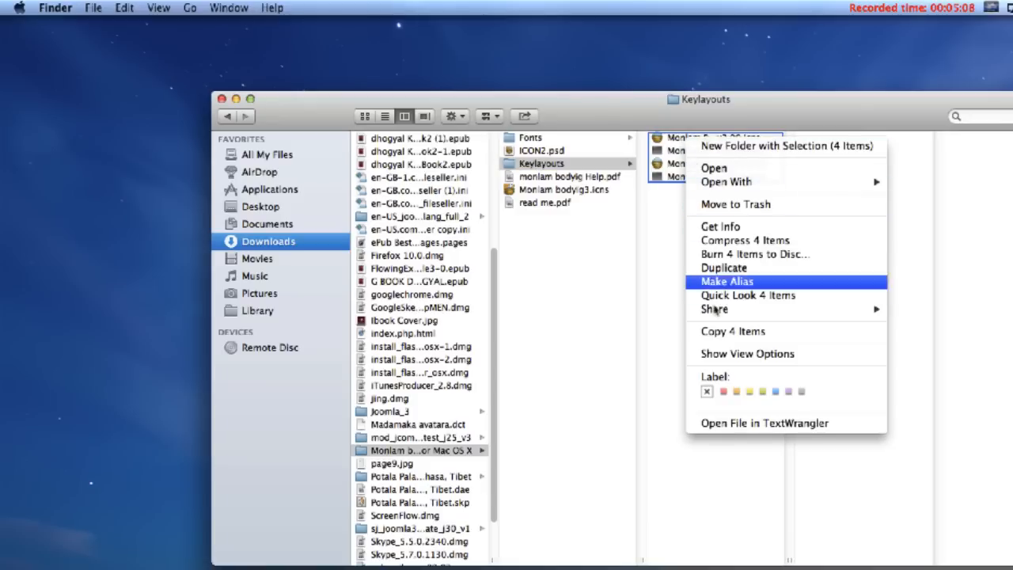
{"action": "left_click", "coordinate": [720, 333]}
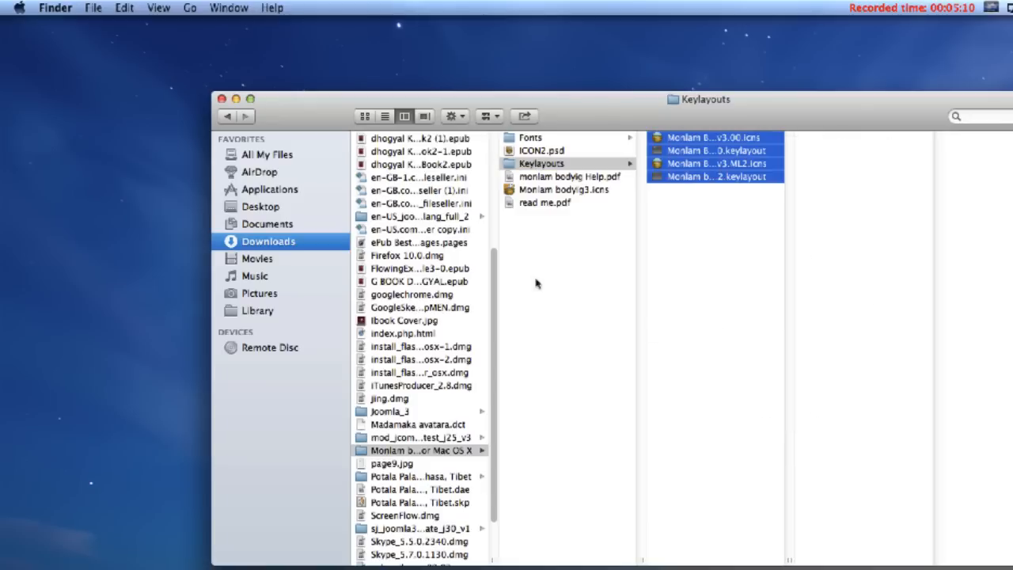
Browse from the computer's drives to the Keyboard Layouts folder in the Macintosh HD Library
{"action": "left_click", "coordinate": [191, 10]}
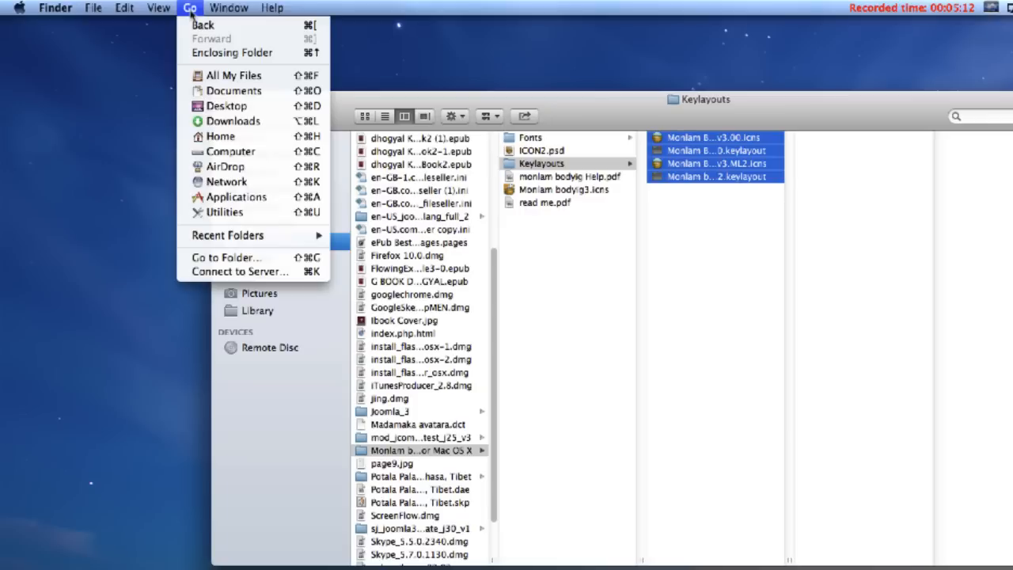
{"action": "left_click", "coordinate": [230, 151]}
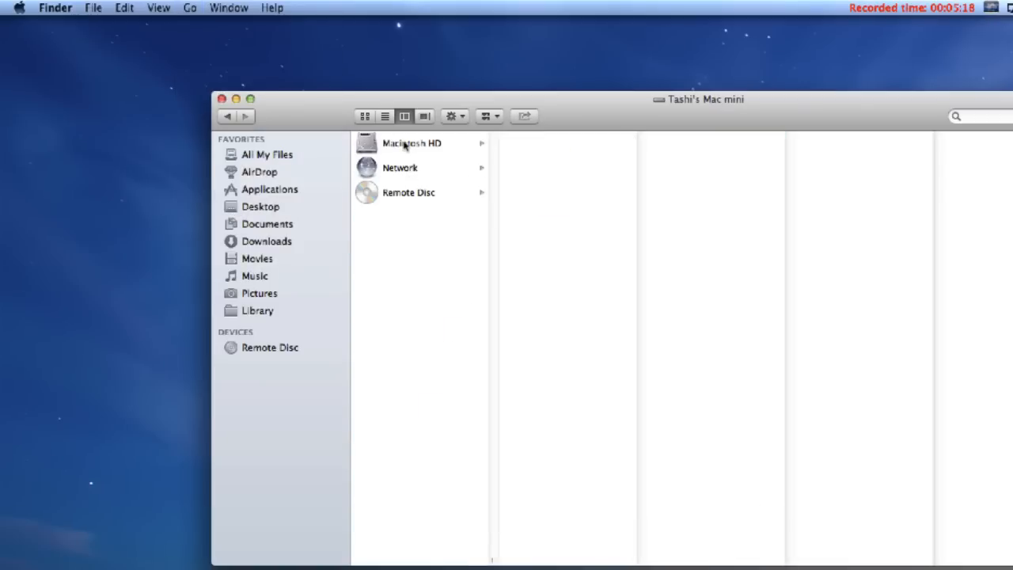
{"action": "left_click", "coordinate": [406, 145]}
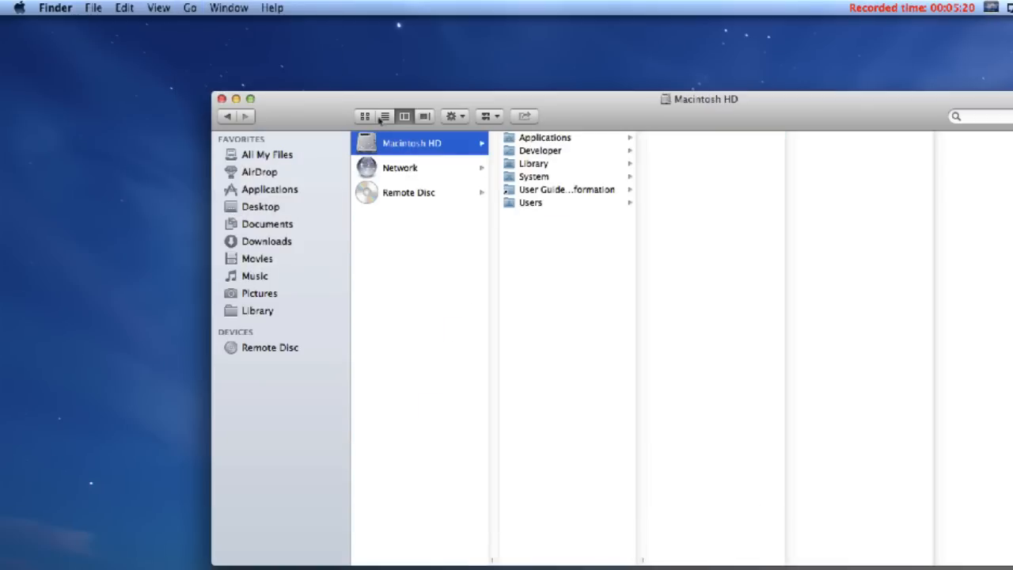
{"action": "left_click", "coordinate": [532, 165]}
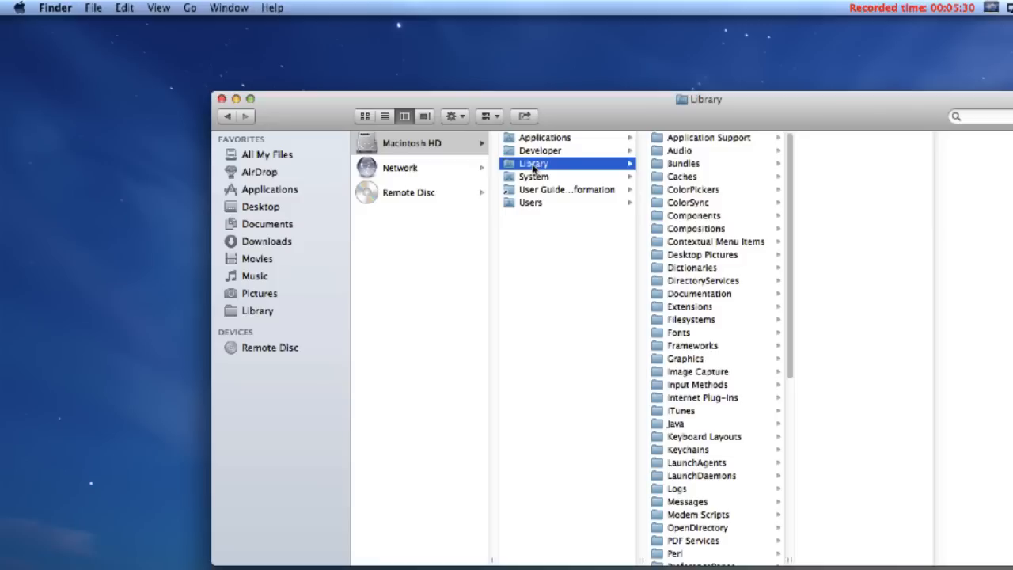
{"action": "left_click", "coordinate": [689, 347]}
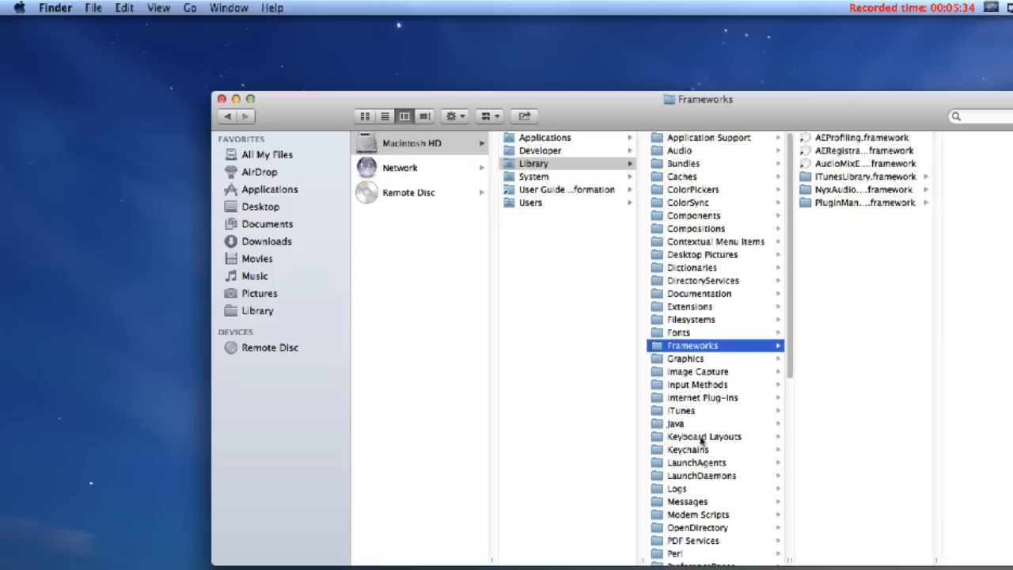
{"action": "left_click", "coordinate": [701, 438]}
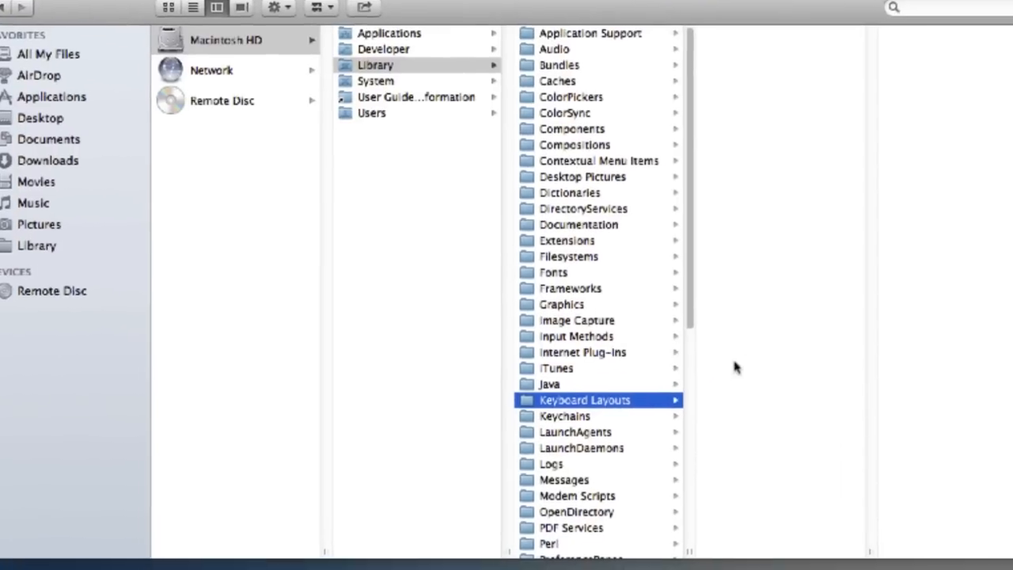
Paste the four copied keylayout files into the Keyboard Layouts folder and authorize the change with the account password
{"action": "right_click", "coordinate": [842, 401]}
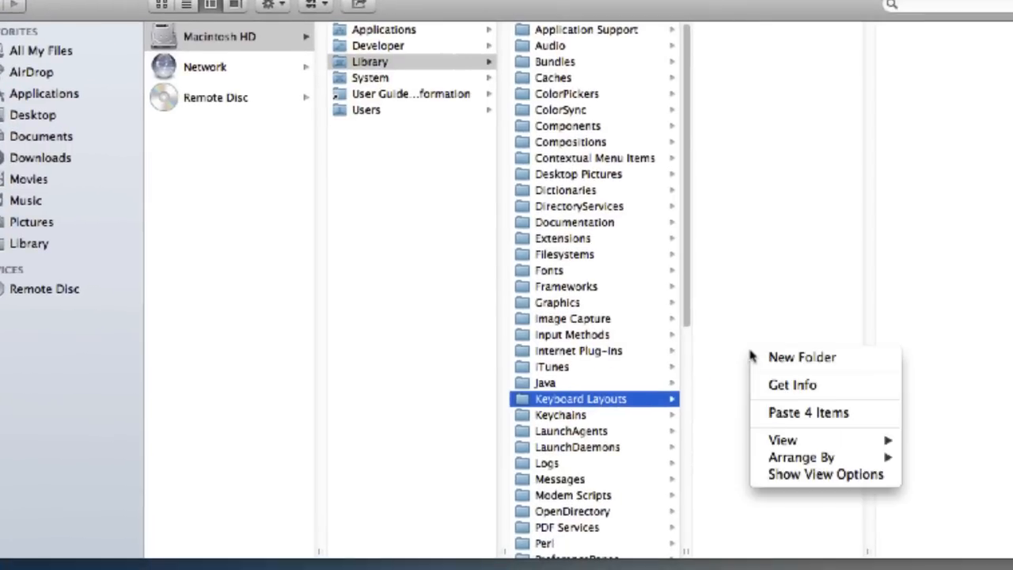
{"action": "left_click", "coordinate": [791, 413]}
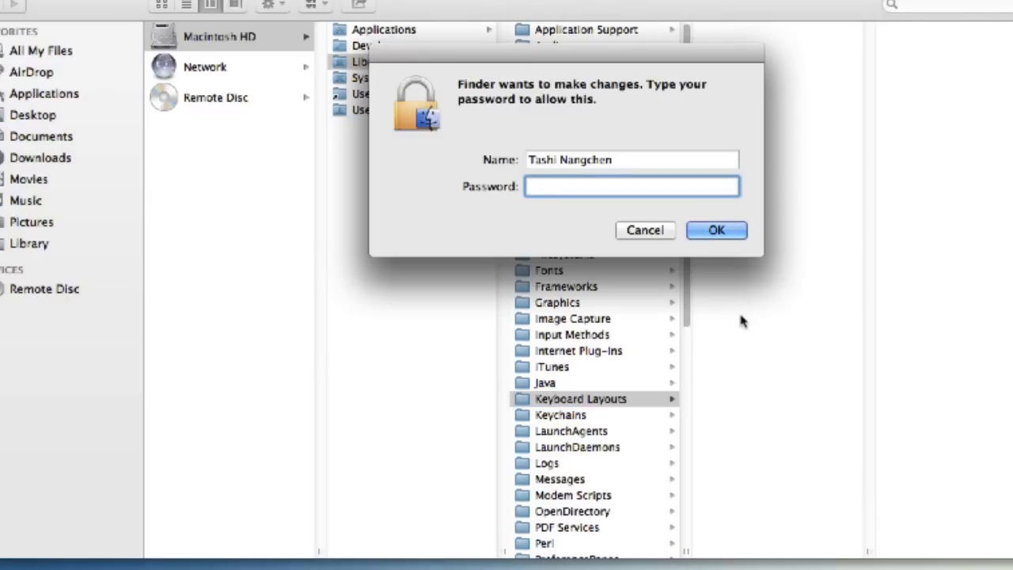
{"action": "type", "text": "*******"}
{"action": "key", "text": "Return"}
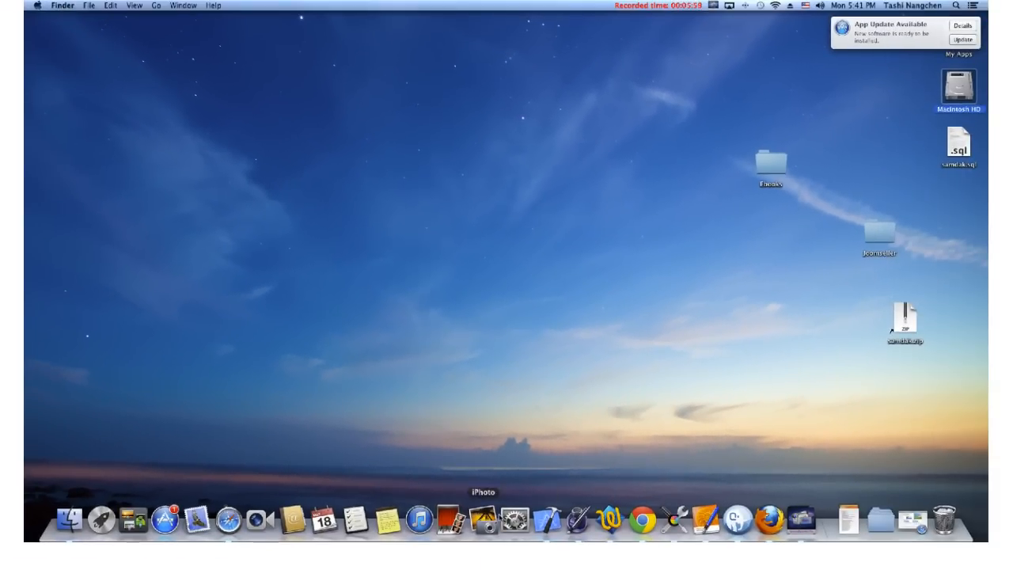
Open the Input Sources settings of Language & Text in System Preferences
{"action": "left_click", "coordinate": [515, 520]}
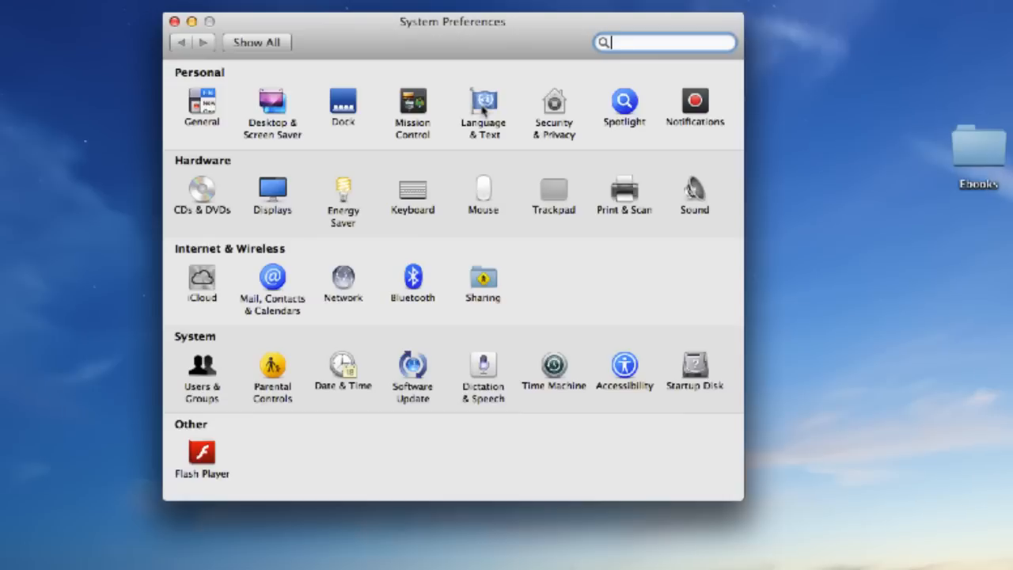
{"action": "left_click", "coordinate": [389, 121]}
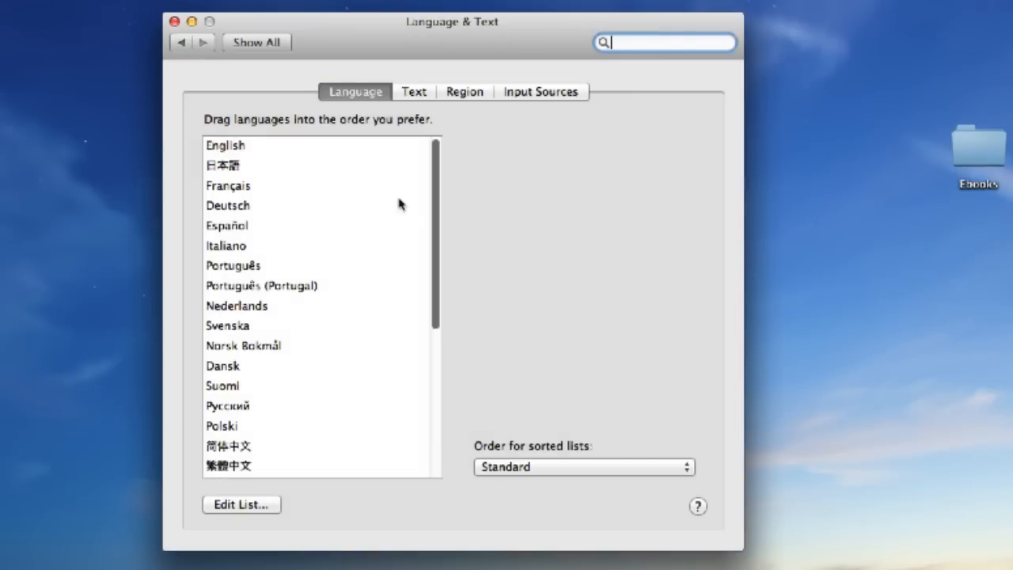
{"action": "key", "text": "alt"}
{"action": "left_click", "coordinate": [538, 92]}
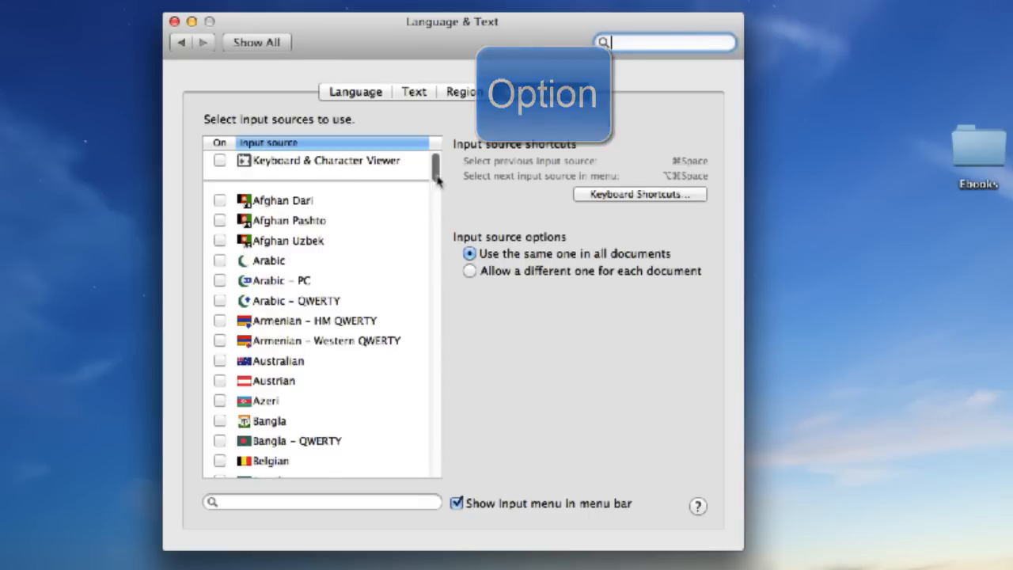
Look through the list of input sources for the Monlam Bod-yig v3.00 keyboard layouts
{"action": "scroll", "coordinate": [440, 192], "scroll_direction": "down", "scroll_amount": 15}
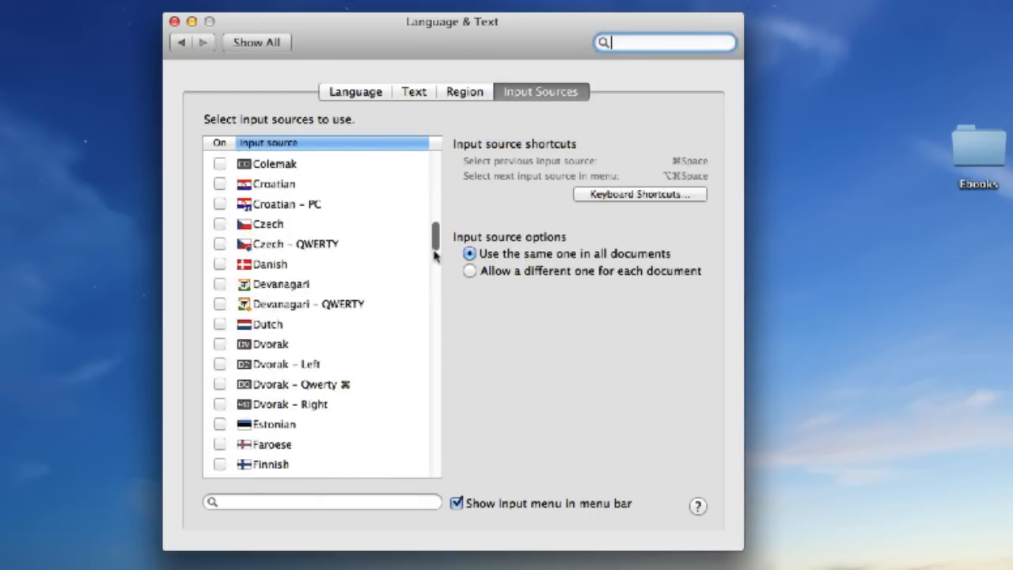
{"action": "scroll", "coordinate": [405, 343], "scroll_direction": "up", "scroll_amount": 10}
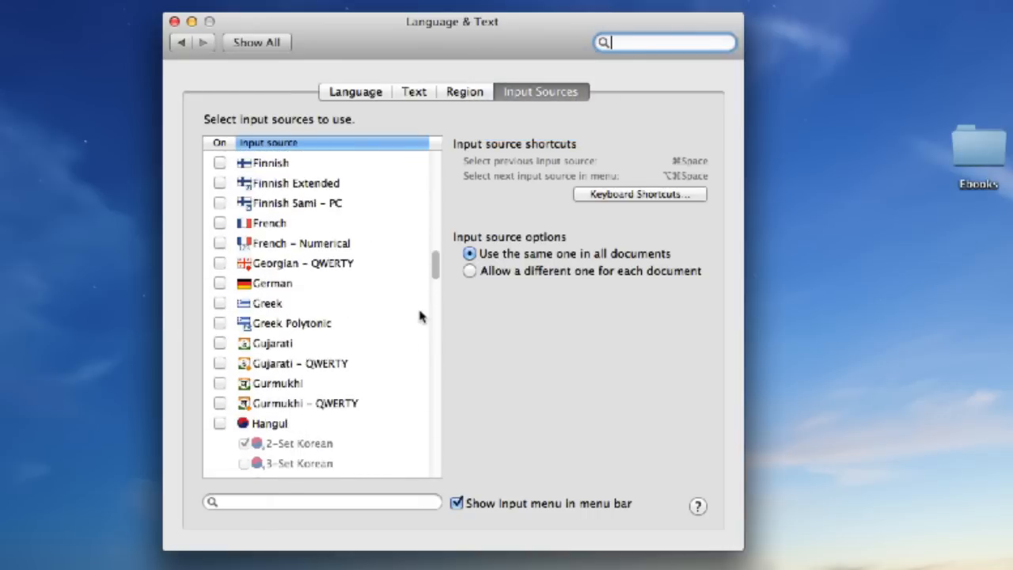
{"action": "scroll", "coordinate": [420, 317], "scroll_direction": "up", "scroll_amount": 5}
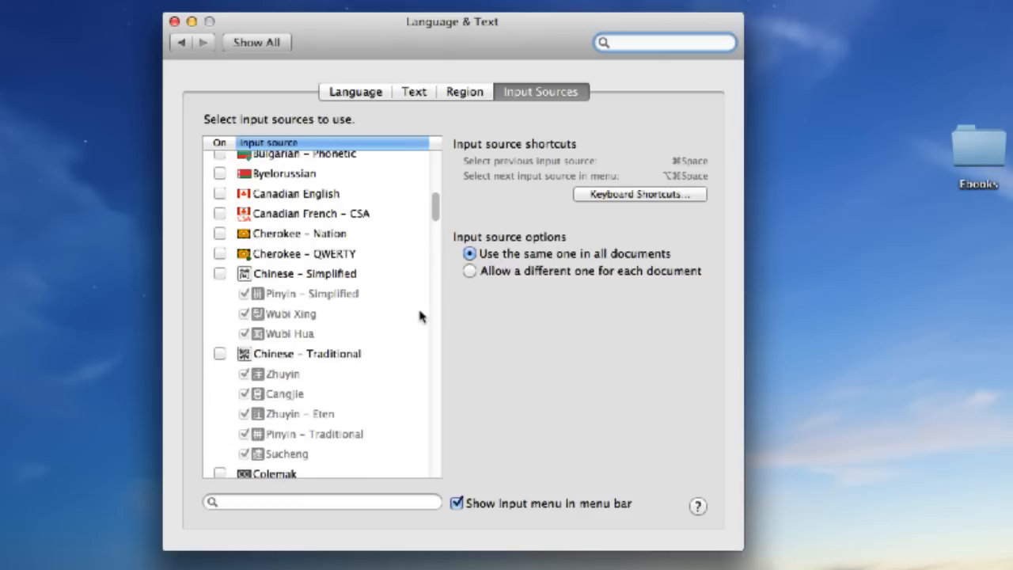
{"action": "scroll", "coordinate": [419, 316], "scroll_direction": "up", "scroll_amount": 2}
{"action": "scroll", "coordinate": [419, 316], "scroll_direction": "up", "scroll_amount": 2}
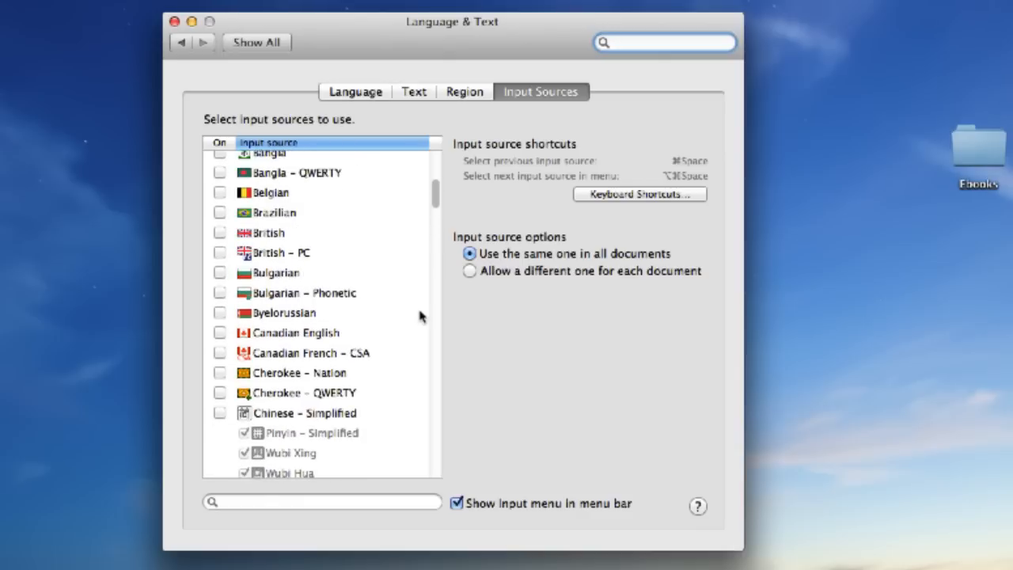
{"action": "scroll", "coordinate": [420, 317], "scroll_direction": "down", "scroll_amount": 5}
{"action": "scroll", "coordinate": [419, 316], "scroll_direction": "down", "scroll_amount": 15}
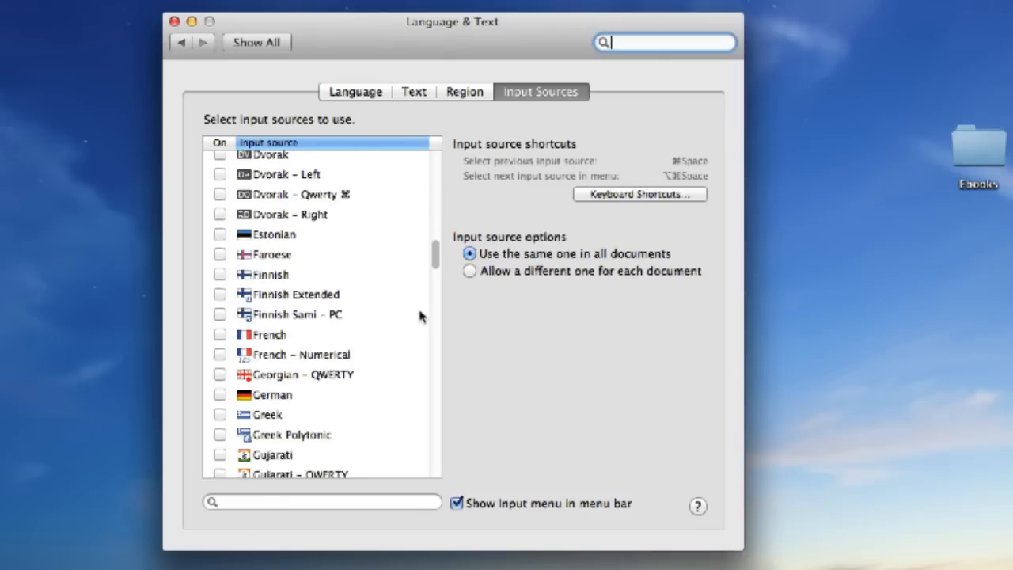
{"action": "scroll", "coordinate": [419, 315], "scroll_direction": "down", "scroll_amount": 8}
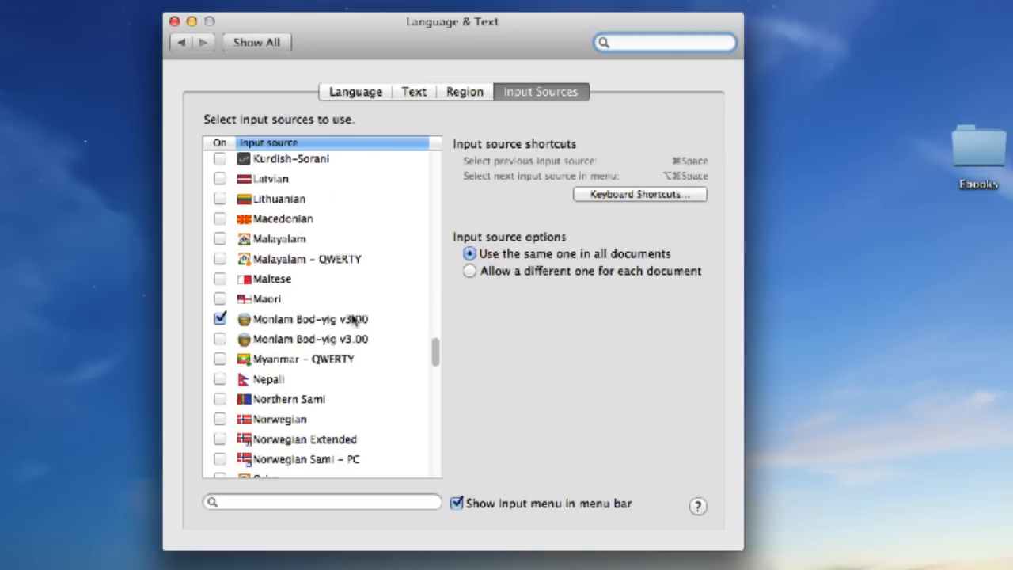
Enable the second Monlam Bod-yig v3.00 input source as well and close the Language & Text preferences
{"action": "left_click", "coordinate": [219, 340]}
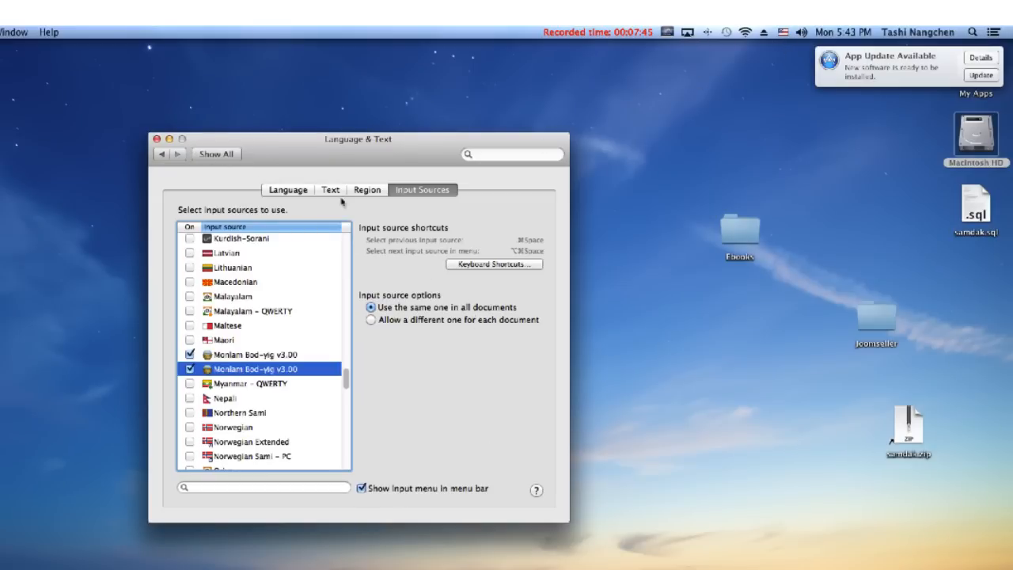
{"action": "left_click", "coordinate": [157, 139]}
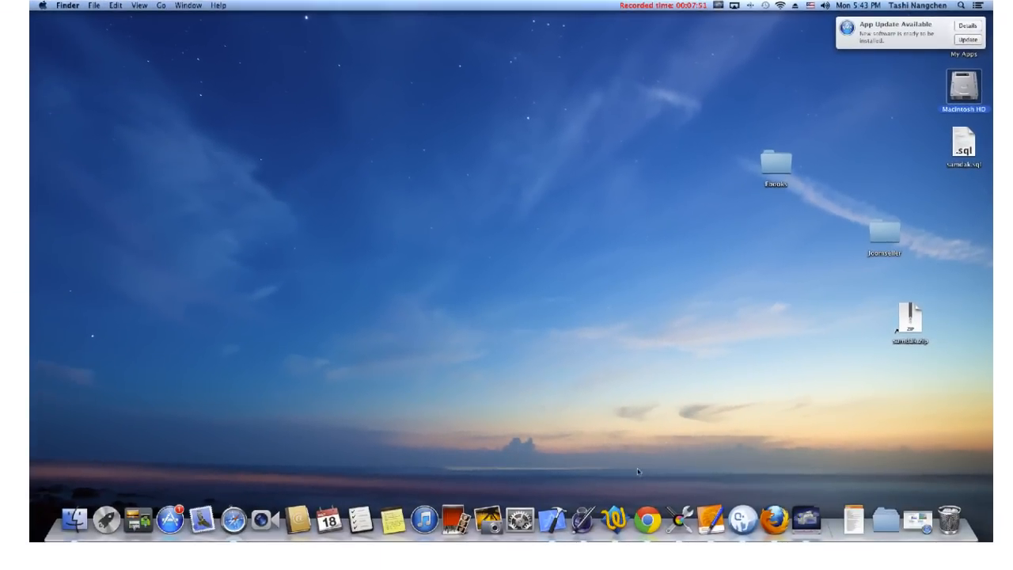
Create a blank word processing document in Pages and switch the keyboard input to the first Monlam Bod-yig v3.00 source
{"action": "left_click", "coordinate": [583, 518]}
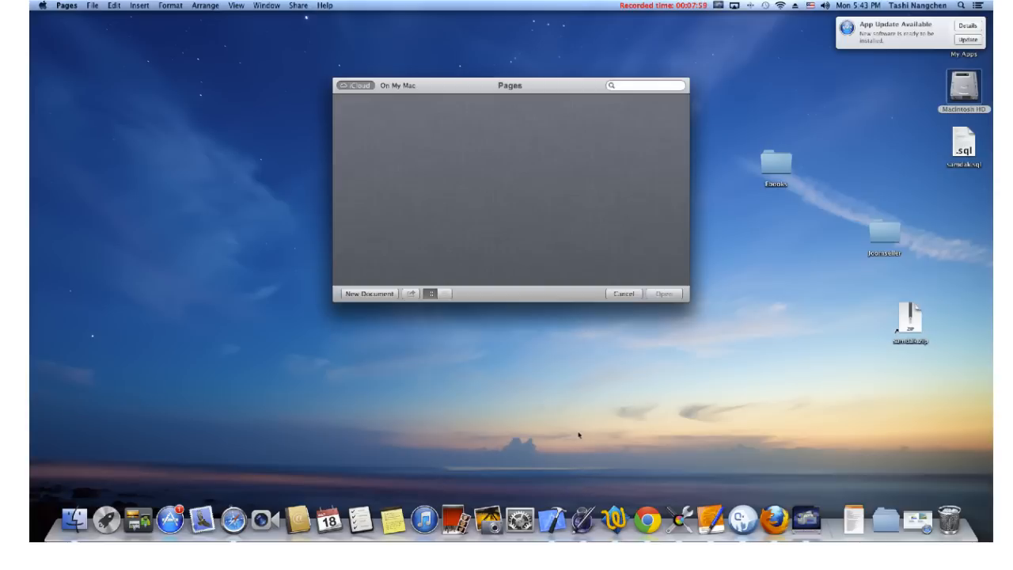
{"action": "left_click", "coordinate": [368, 294]}
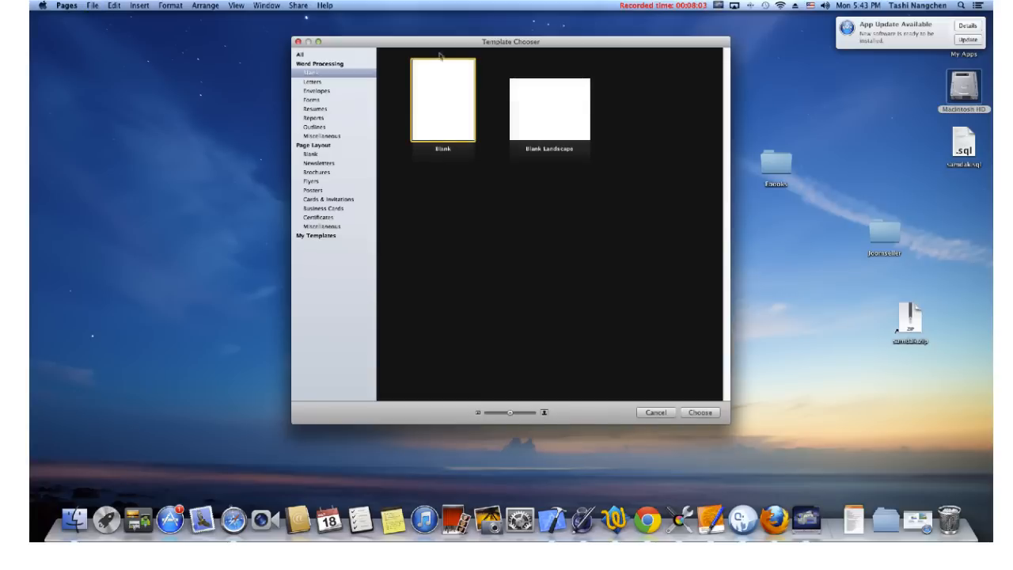
{"action": "double_click", "coordinate": [437, 95]}
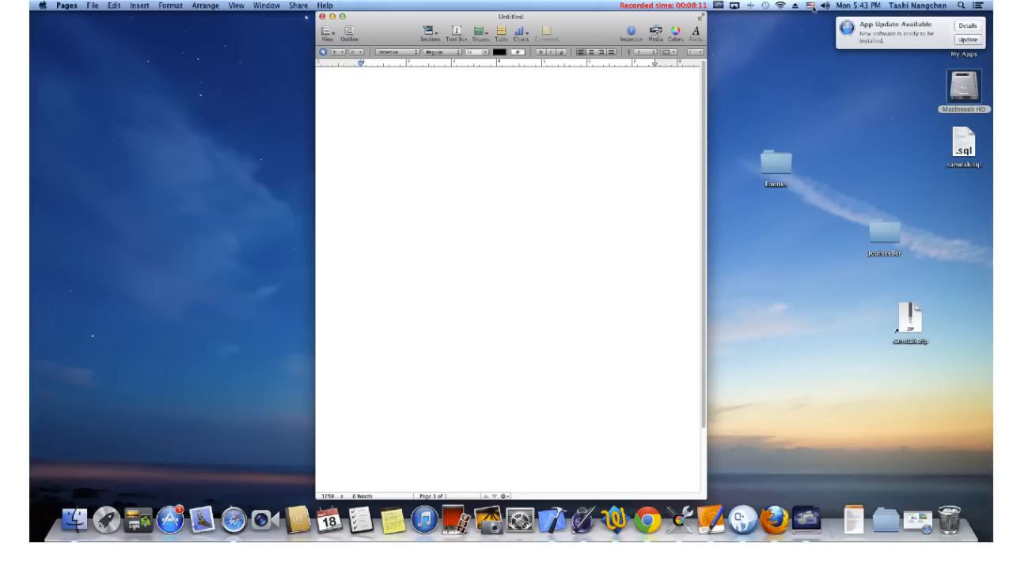
{"action": "left_click", "coordinate": [811, 6]}
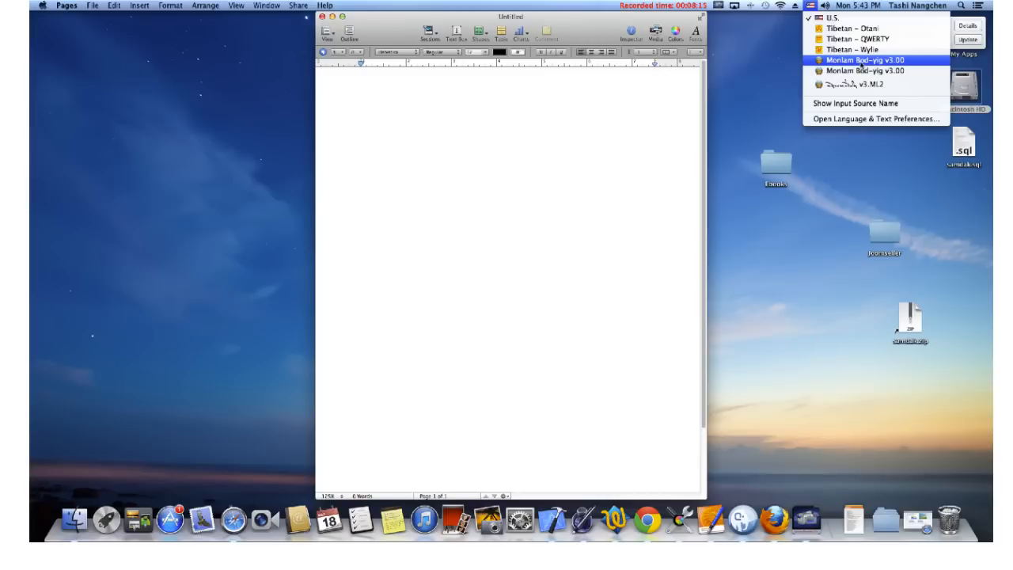
{"action": "left_click", "coordinate": [862, 61]}
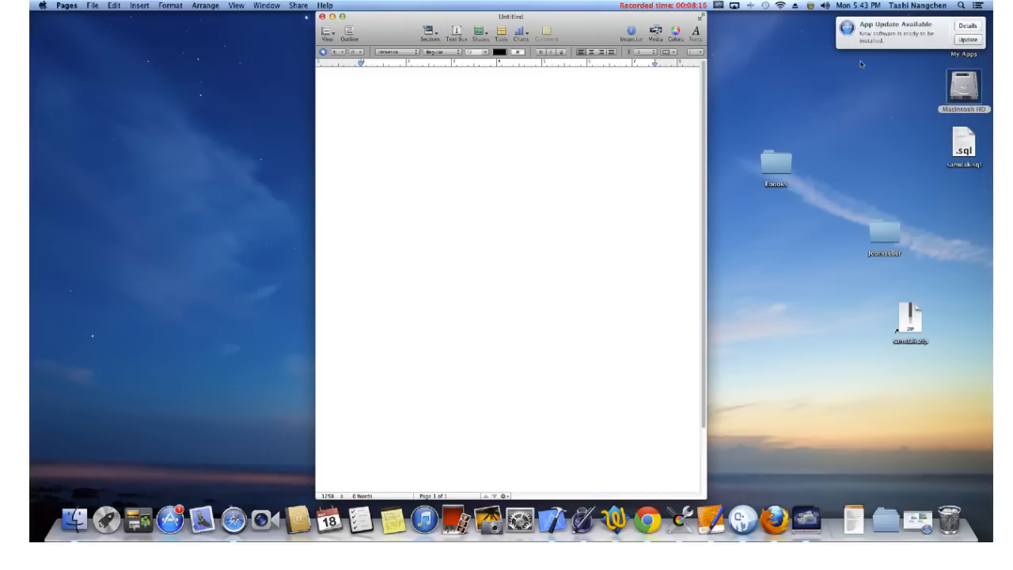
Set the text size to 96 pt and the font to Monlam Uni OuChan1 for the blank document
{"action": "left_click", "coordinate": [483, 52]}
{"action": "left_click", "coordinate": [482, 142]}
{"action": "left_click", "coordinate": [411, 54]}
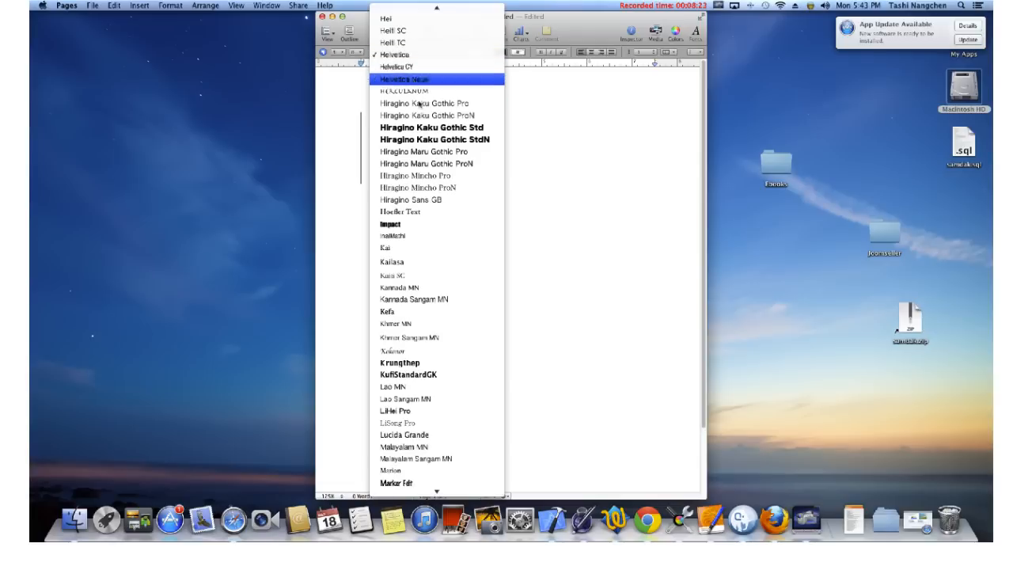
{"action": "scroll", "coordinate": [426, 222], "scroll_direction": "up", "scroll_amount": 1}
{"action": "scroll", "coordinate": [436, 218], "scroll_direction": "up", "scroll_amount": 5}
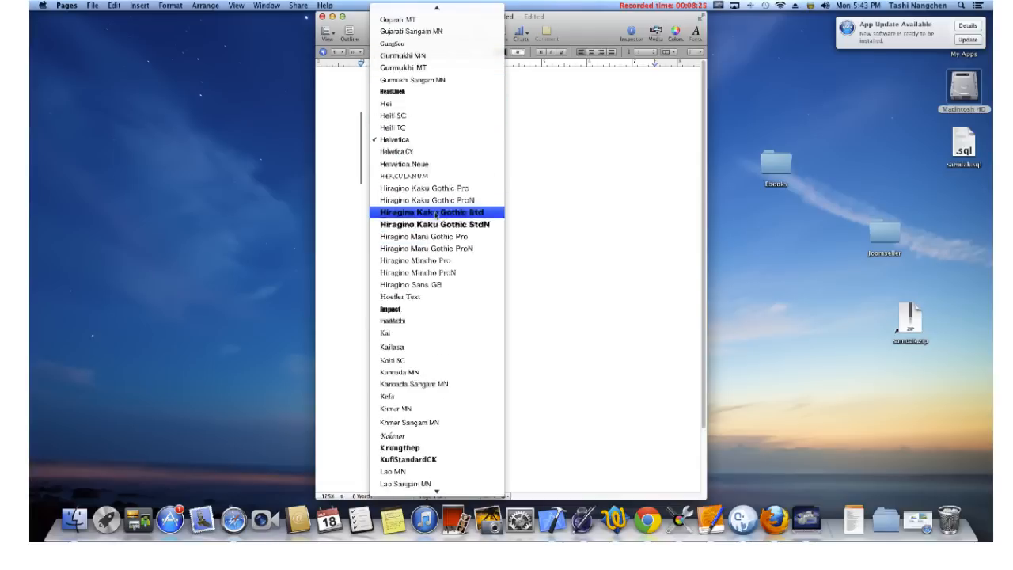
{"action": "scroll", "coordinate": [434, 218], "scroll_direction": "down", "scroll_amount": 8}
{"action": "scroll", "coordinate": [434, 218], "scroll_direction": "down", "scroll_amount": 6}
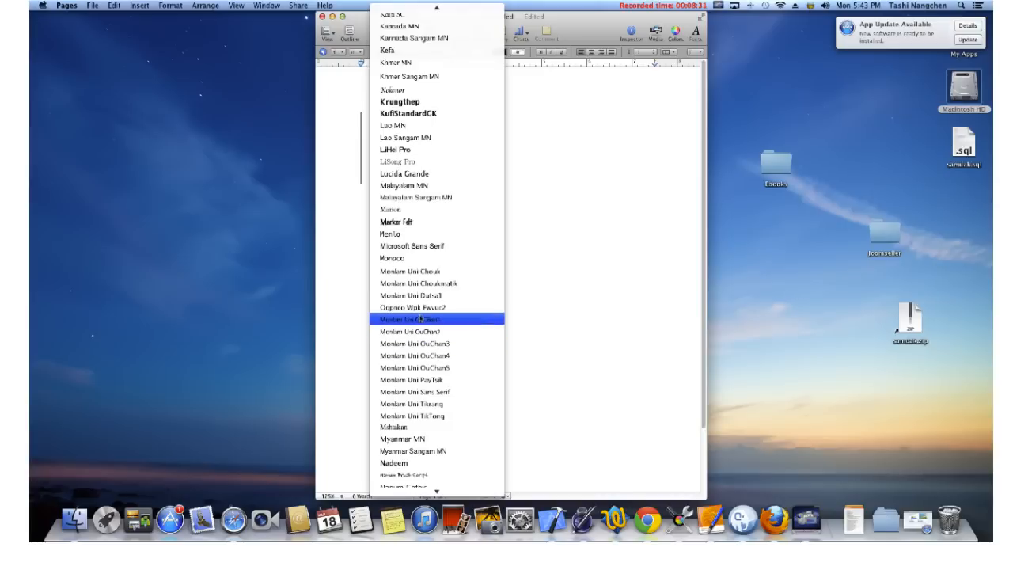
{"action": "left_click", "coordinate": [421, 318]}
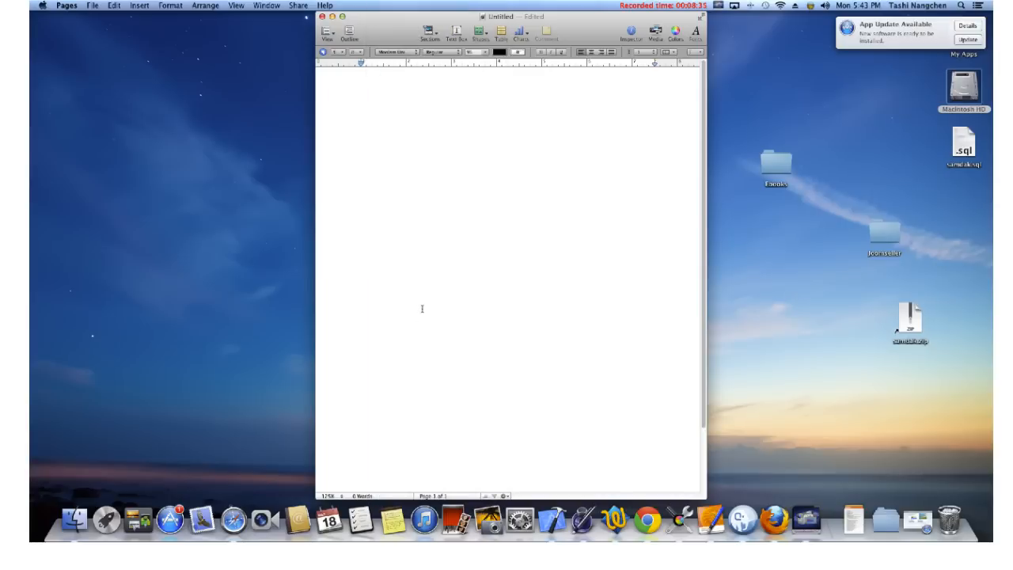
Write the Tibetan greeting "བཀྲ་ཤིས་བདེ་ལེགས།" in the document
{"action": "type", "text": "བགྲ་ཤ"}
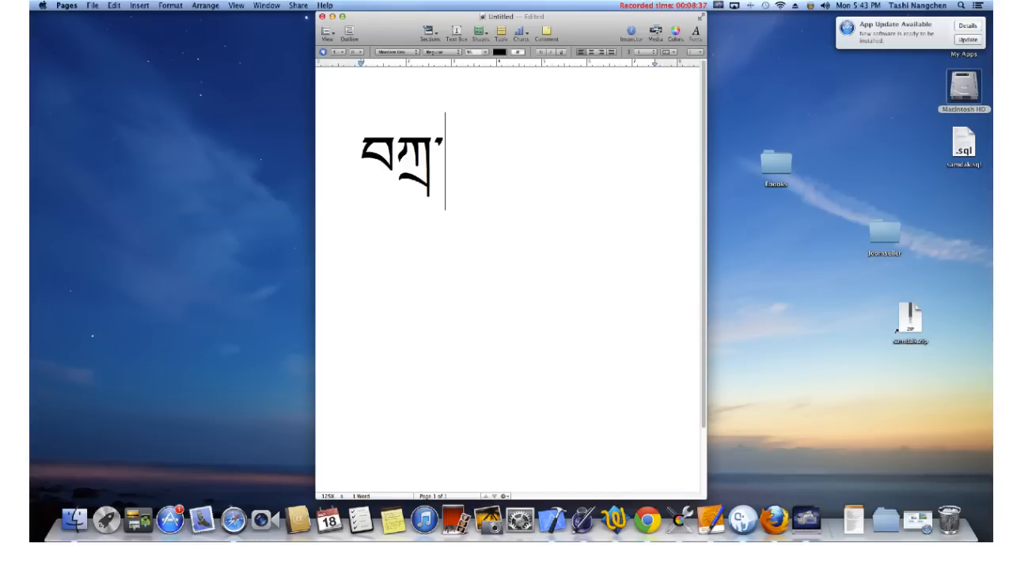
{"action": "type", "text": "ིས་བདེ"}
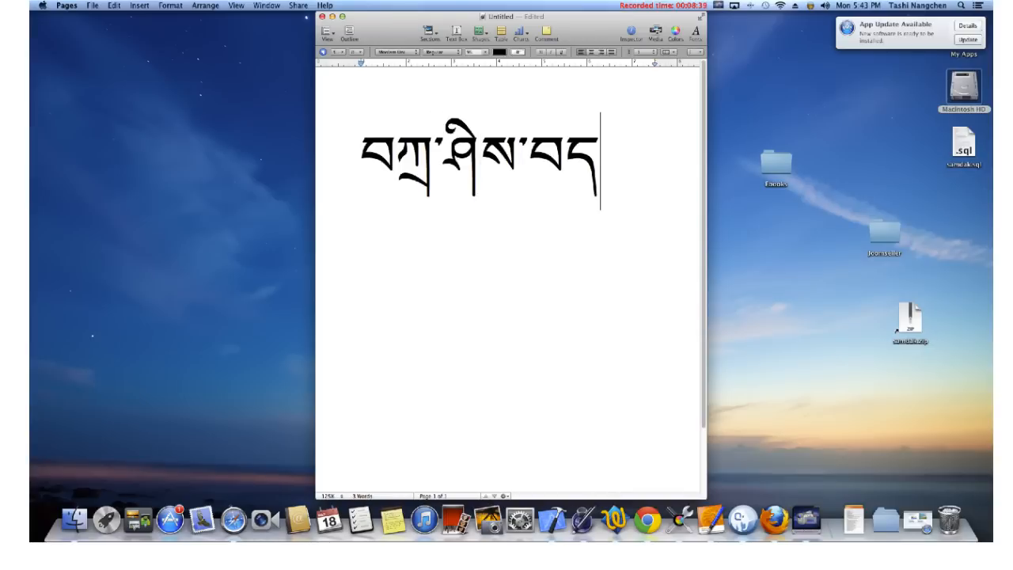
{"action": "type", "text": "་ལེག"}
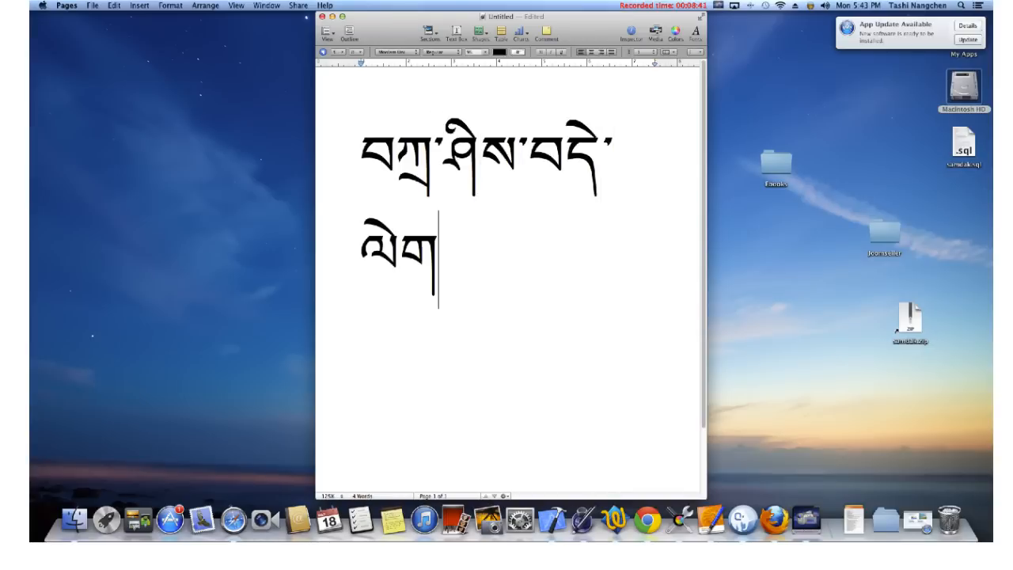
{"action": "type", "text": "ག"}
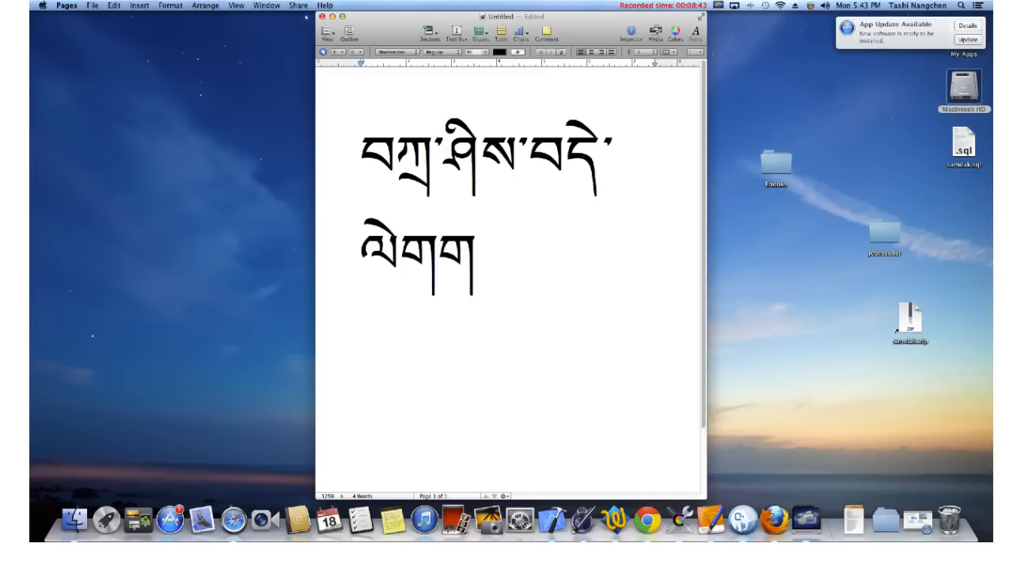
{"action": "key", "text": "BackSpace"}
{"action": "type", "text": "ས།"}
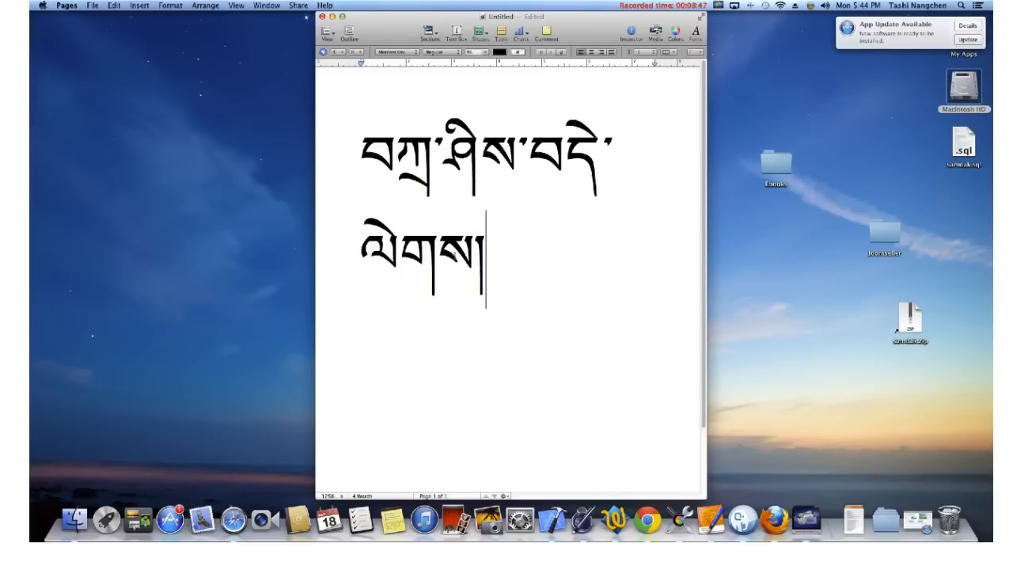
Select the whole Tibetan greeting and change its font to Monlam Uni OuChan2
{"action": "key", "text": "super+a"}
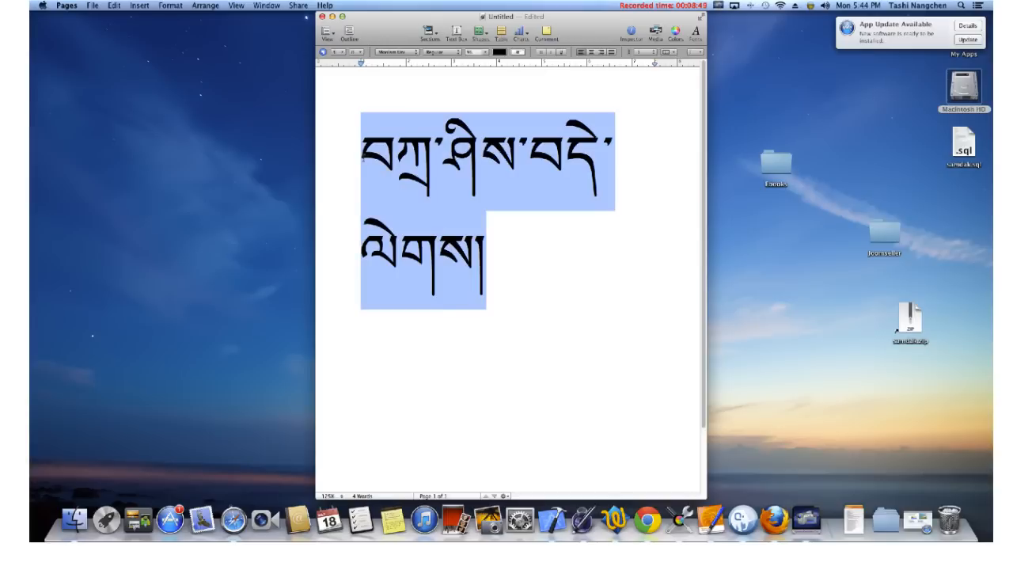
{"action": "left_click", "coordinate": [402, 53]}
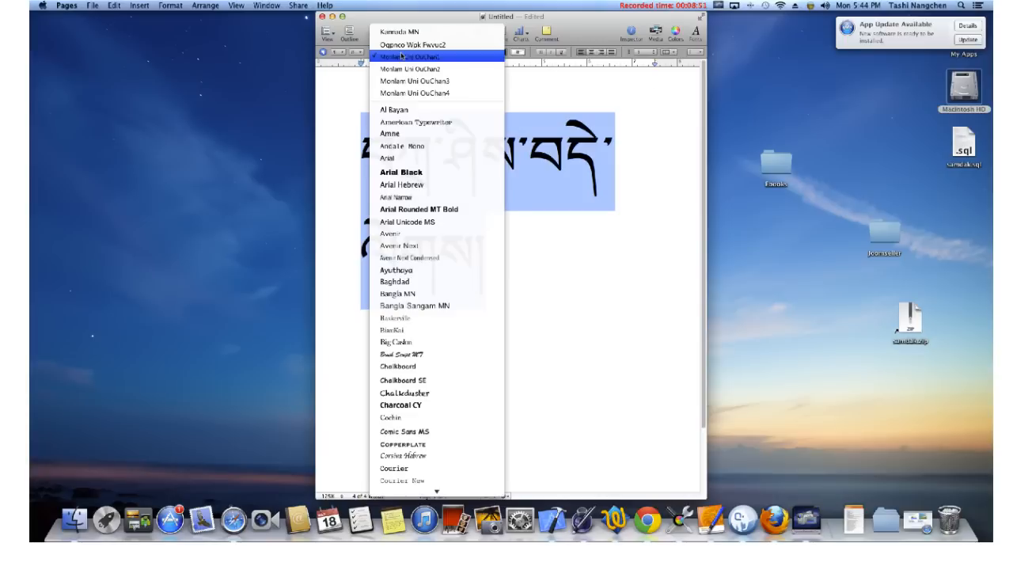
{"action": "left_click", "coordinate": [408, 71]}
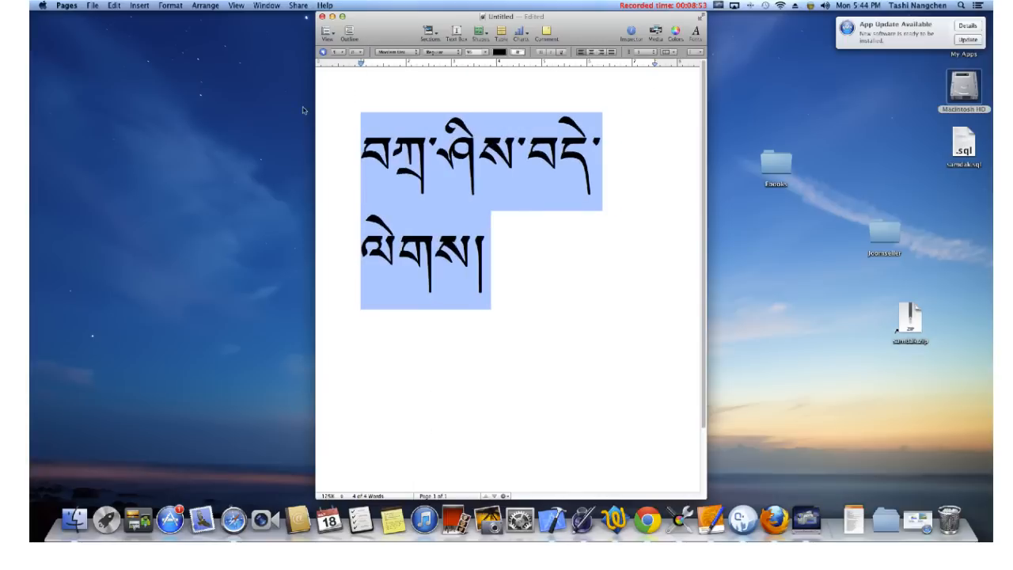
Widen the document window and change the selected greeting's font to Monlam Uni OuChan3
{"action": "left_click_drag", "start_coordinate": [315, 109], "coordinate": [104, 108]}
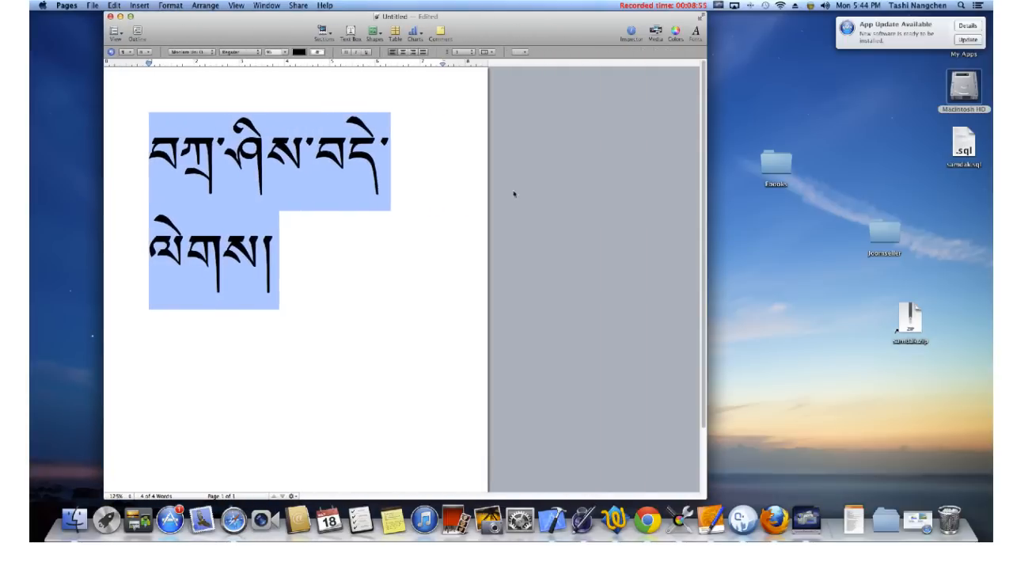
{"action": "left_click", "coordinate": [176, 52]}
{"action": "left_click", "coordinate": [197, 70]}
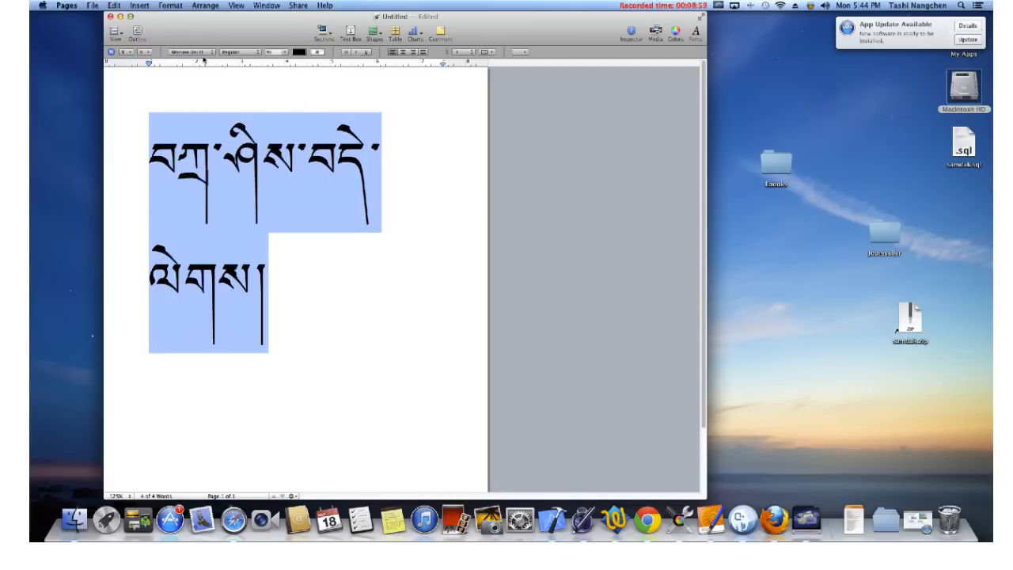
Change the selected greeting's font to Monlam Uni PayTsik
{"action": "left_click", "coordinate": [208, 54]}
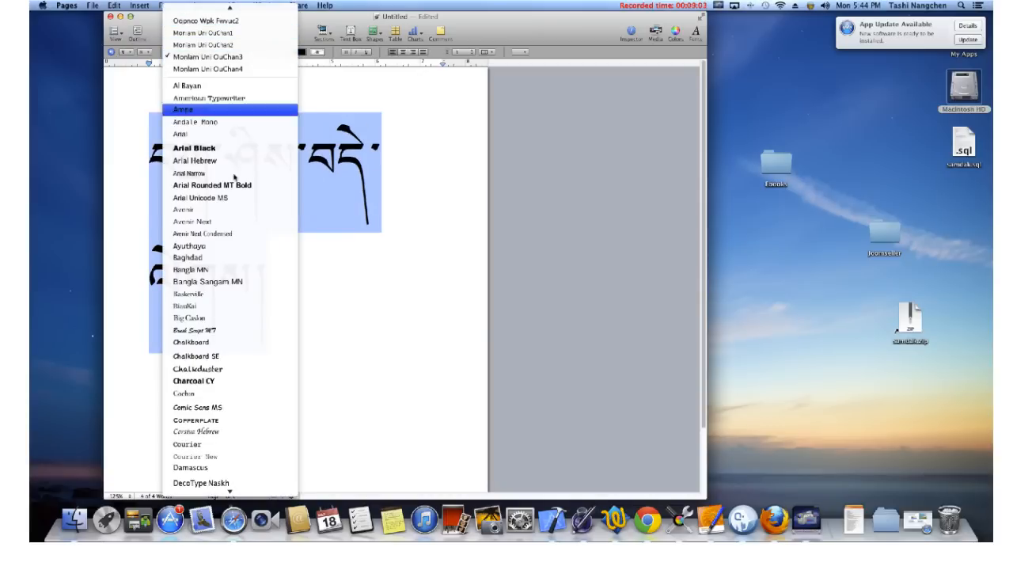
{"action": "scroll", "coordinate": [236, 261], "scroll_direction": "down", "scroll_amount": 15}
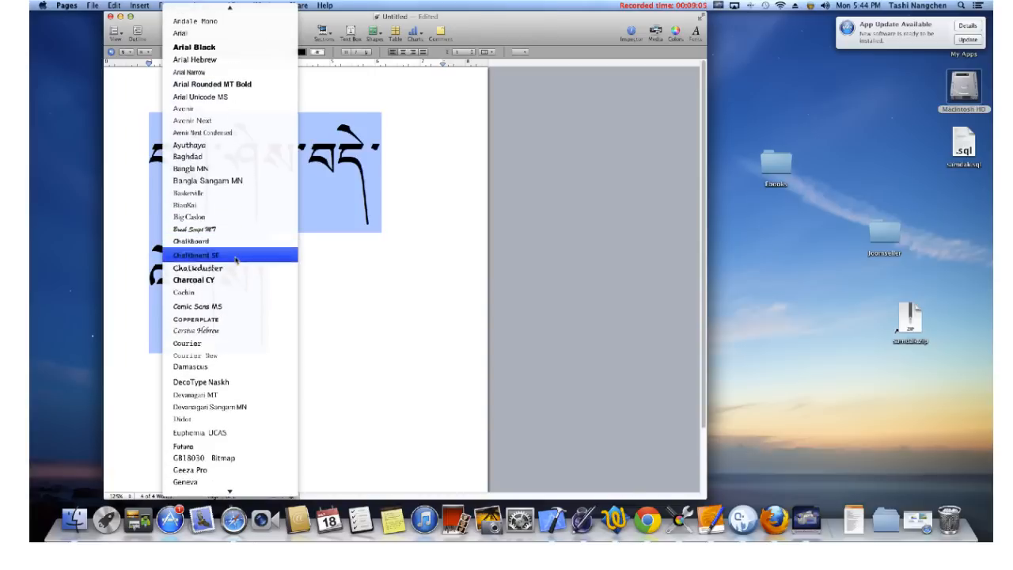
{"action": "scroll", "coordinate": [235, 261], "scroll_direction": "down", "scroll_amount": 10}
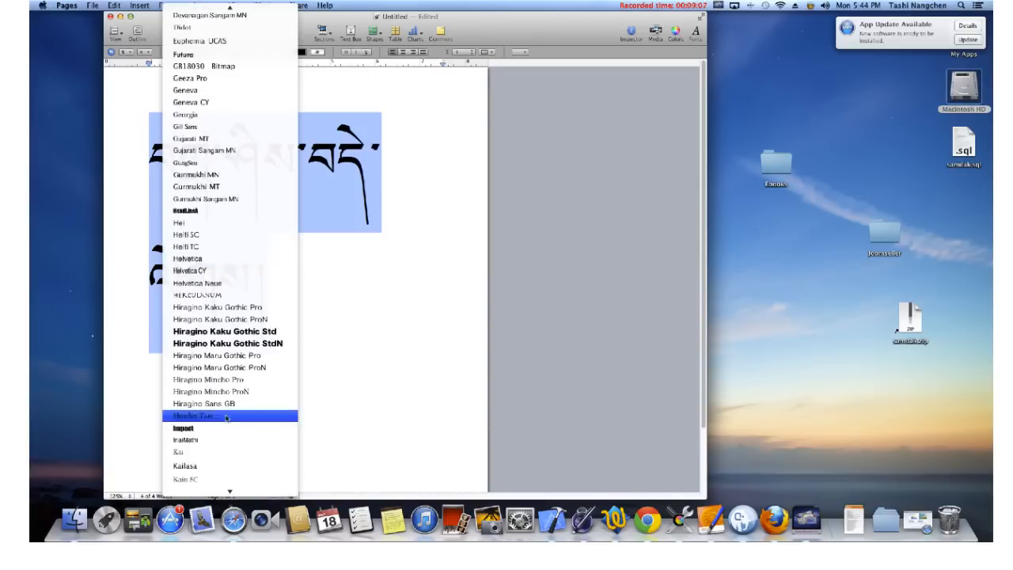
{"action": "scroll", "coordinate": [226, 417], "scroll_direction": "down", "scroll_amount": 10}
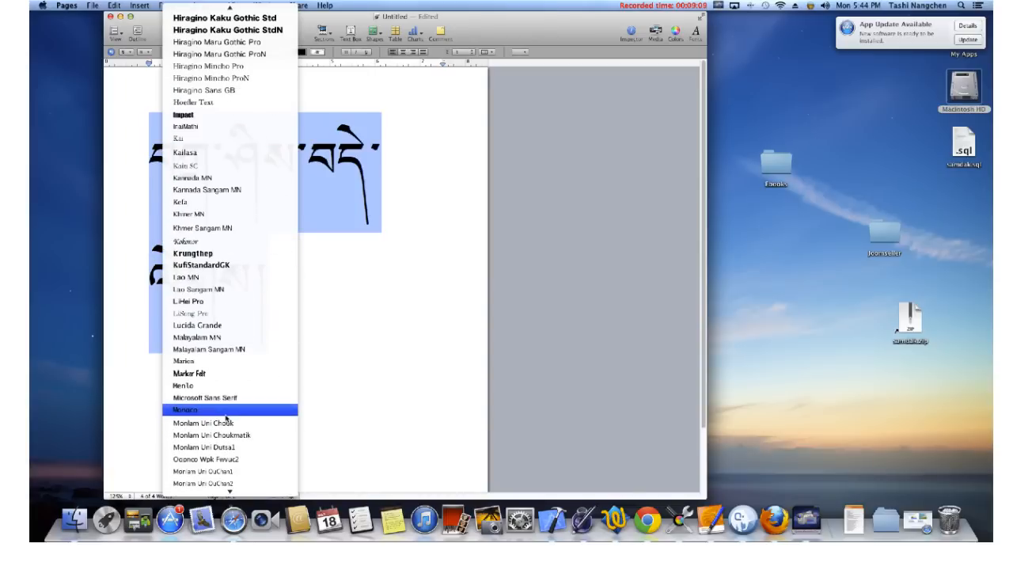
{"action": "scroll", "coordinate": [229, 417], "scroll_direction": "down", "scroll_amount": 2}
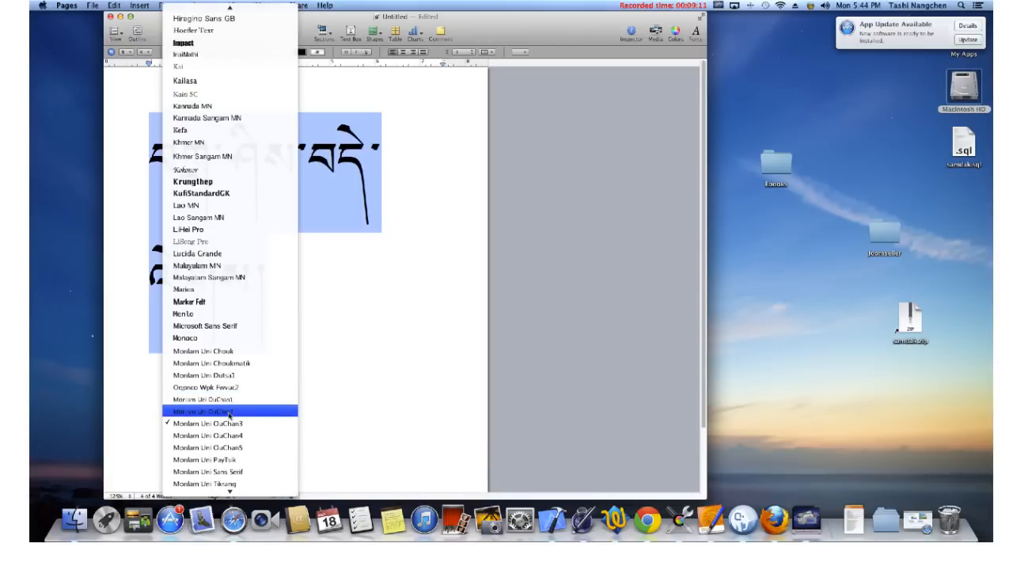
{"action": "left_click", "coordinate": [217, 460]}
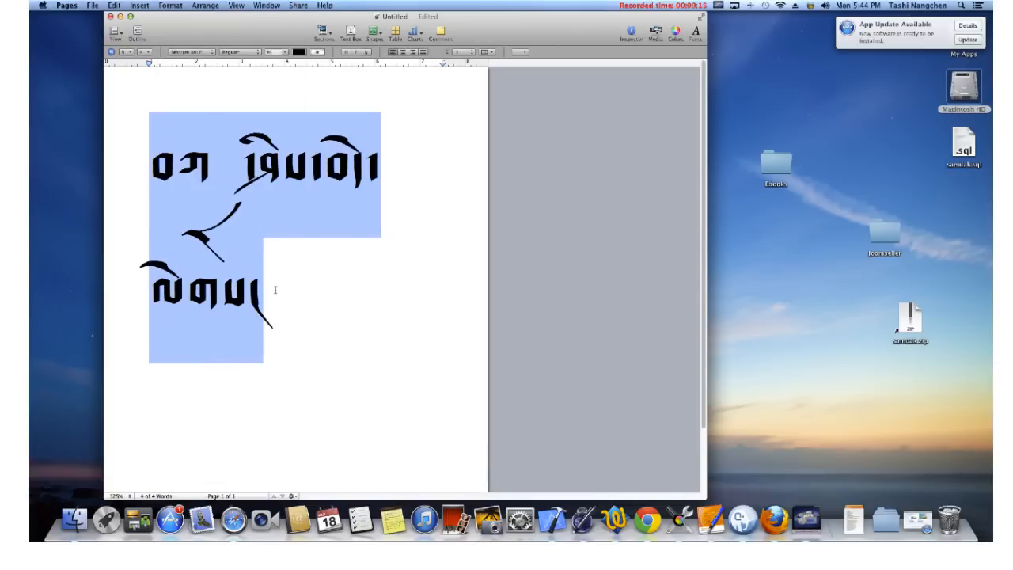
Change the selected greeting's font to Monlam Uni OuChan4
{"action": "left_click", "coordinate": [186, 52]}
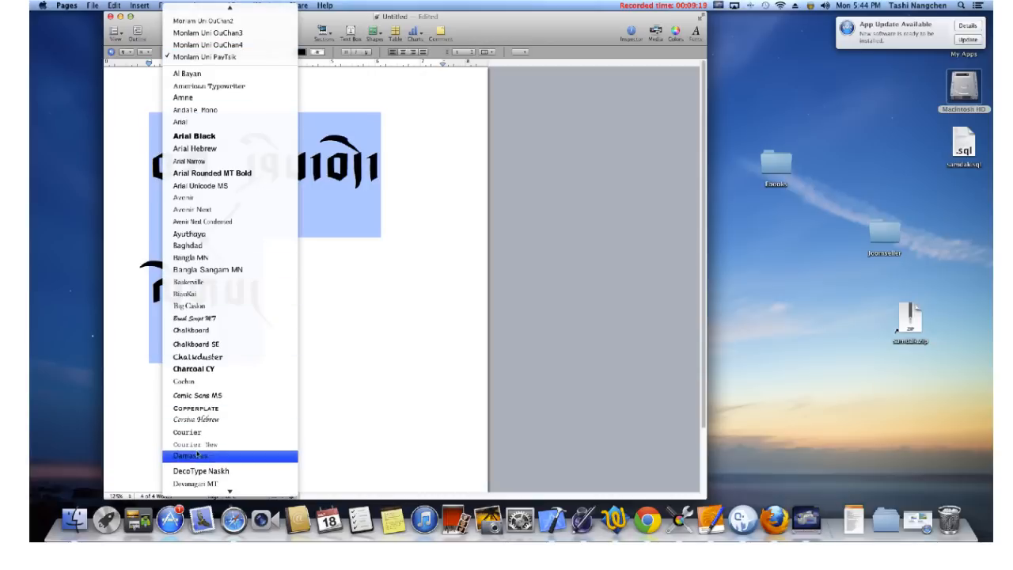
{"action": "scroll", "coordinate": [198, 447], "scroll_direction": "down", "scroll_amount": 4}
{"action": "scroll", "coordinate": [197, 447], "scroll_direction": "down", "scroll_amount": 20}
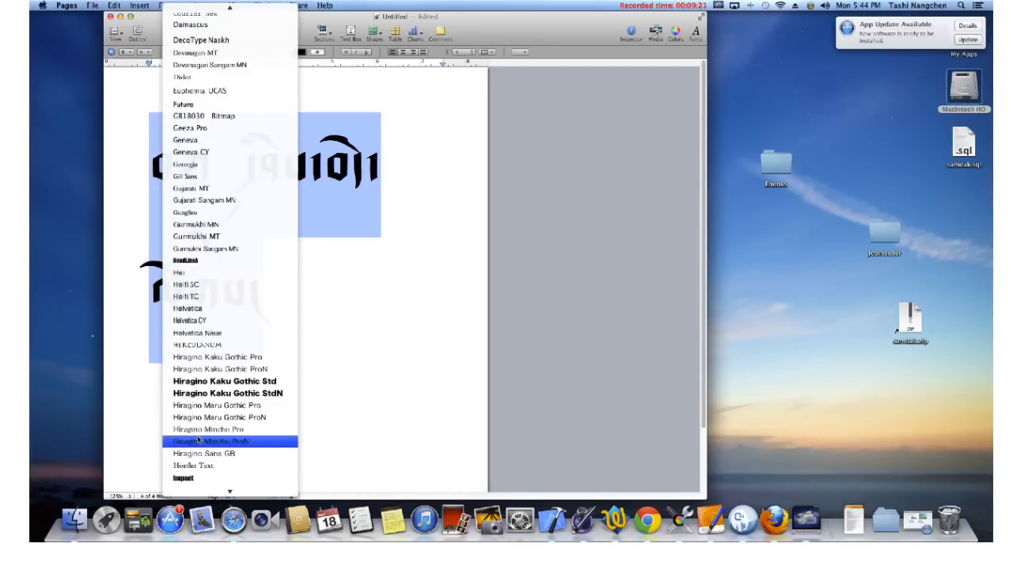
{"action": "scroll", "coordinate": [197, 439], "scroll_direction": "down", "scroll_amount": 20}
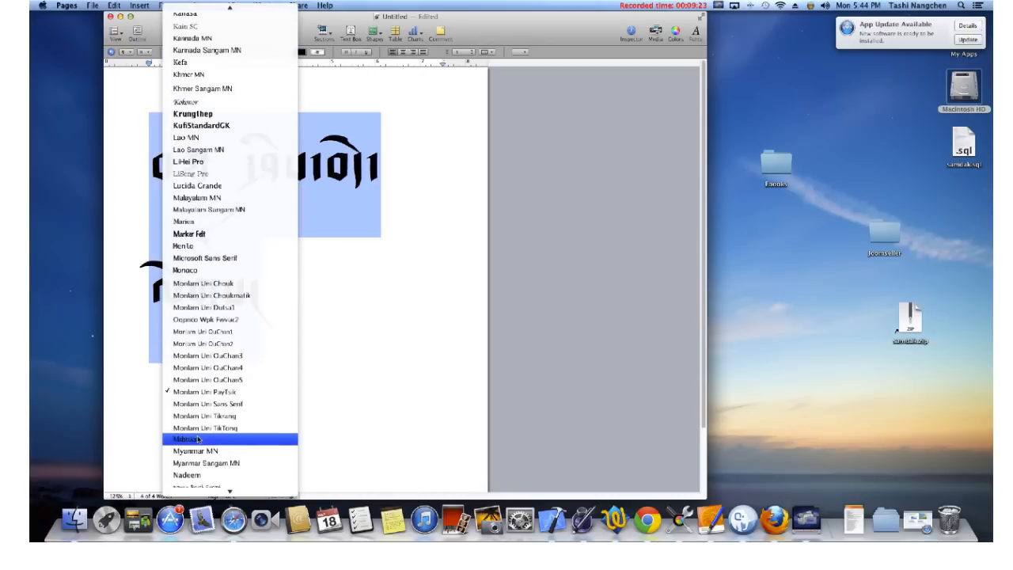
{"action": "left_click", "coordinate": [199, 367]}
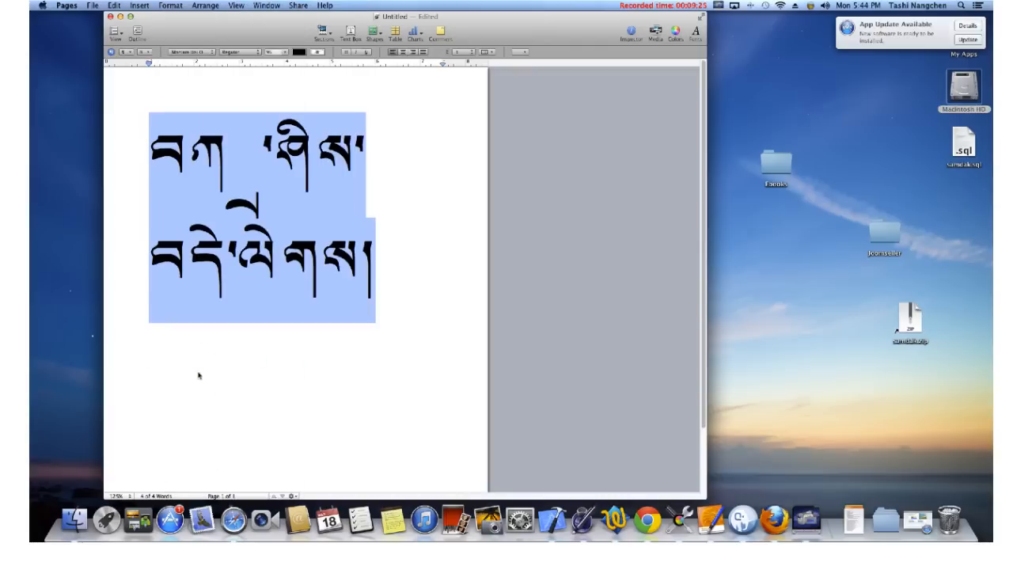
Change the selected greeting's font to Monlam Uni Dutsa1 and deselect the text
{"action": "left_click", "coordinate": [203, 52]}
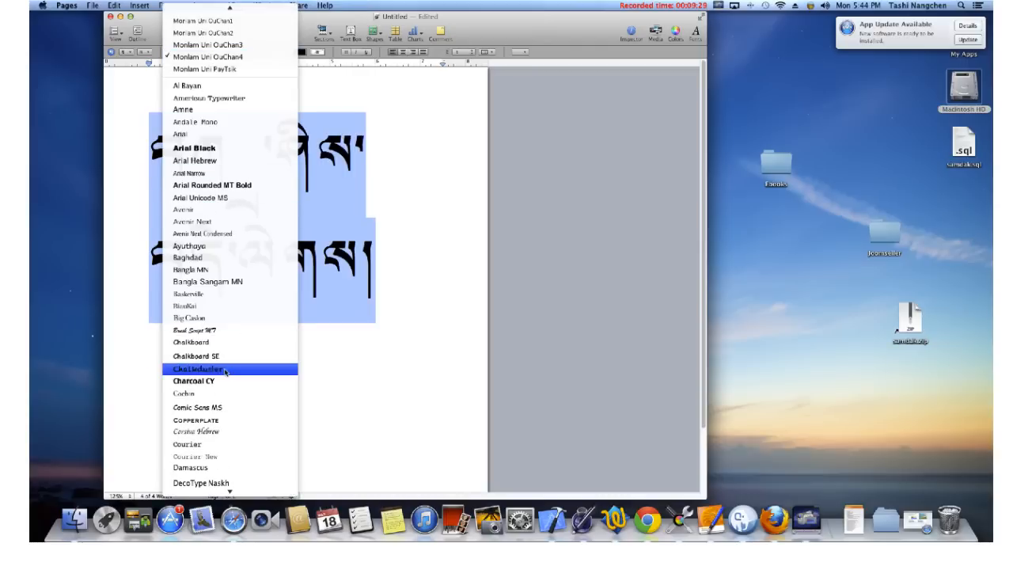
{"action": "scroll", "coordinate": [226, 372], "scroll_direction": "down", "scroll_amount": 10}
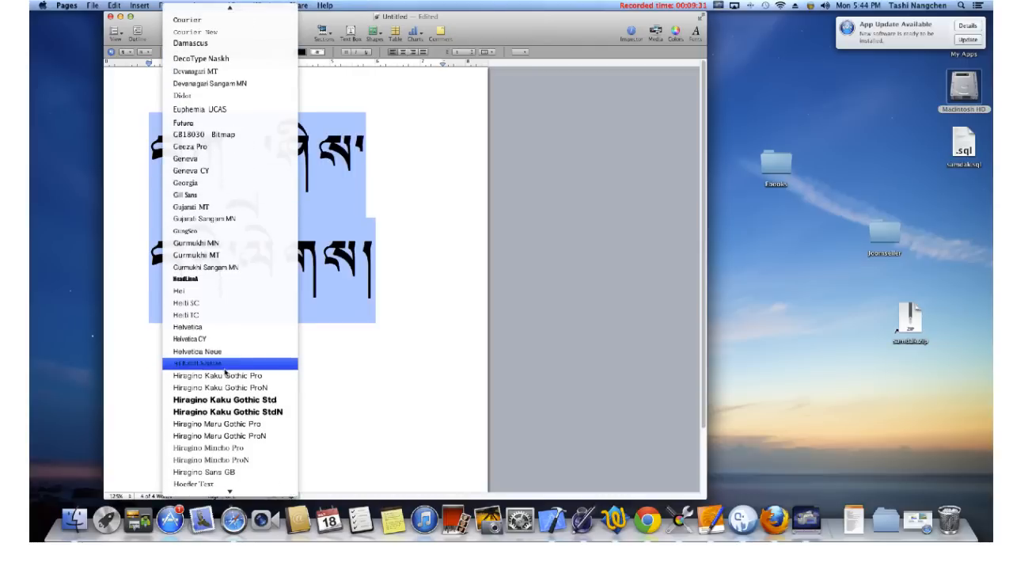
{"action": "scroll", "coordinate": [226, 372], "scroll_direction": "down", "scroll_amount": 12}
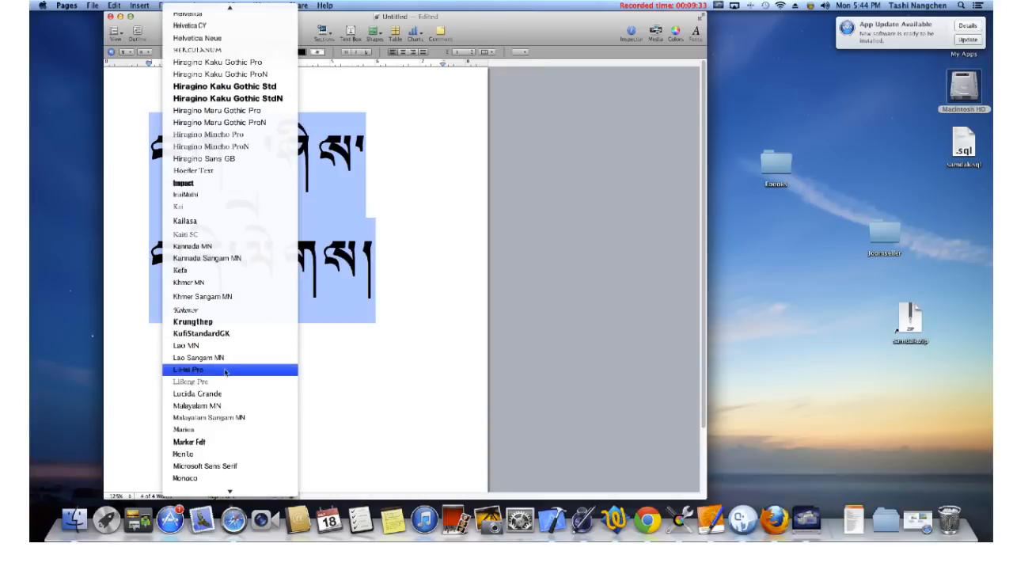
{"action": "scroll", "coordinate": [226, 372], "scroll_direction": "down", "scroll_amount": 8}
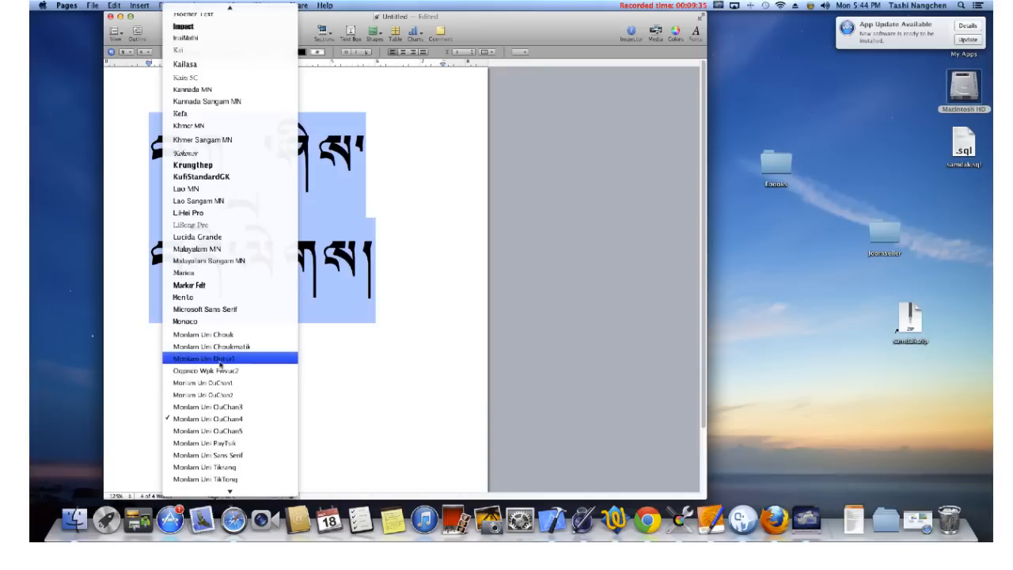
{"action": "left_click", "coordinate": [220, 363]}
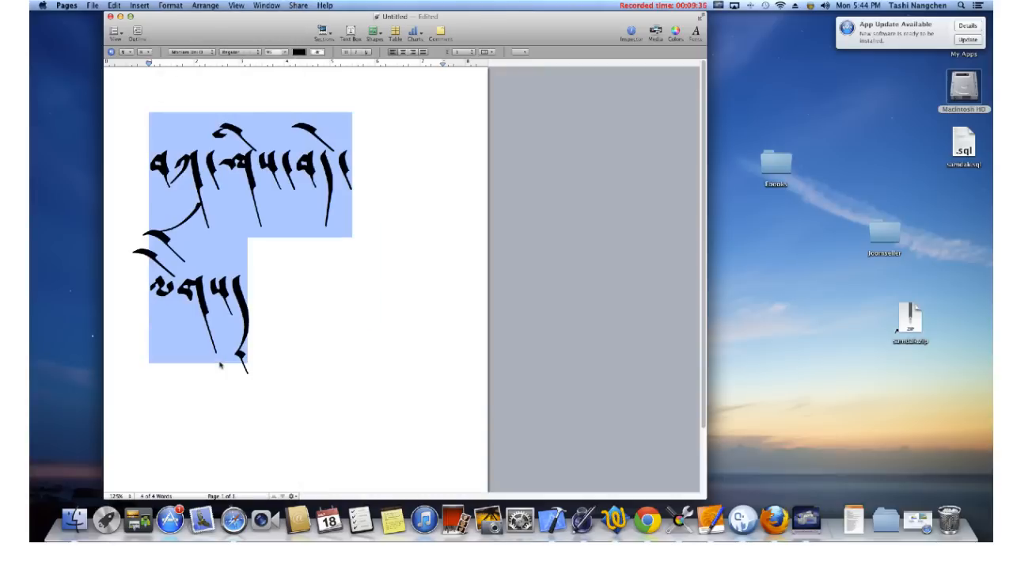
{"action": "left_click", "coordinate": [257, 317]}
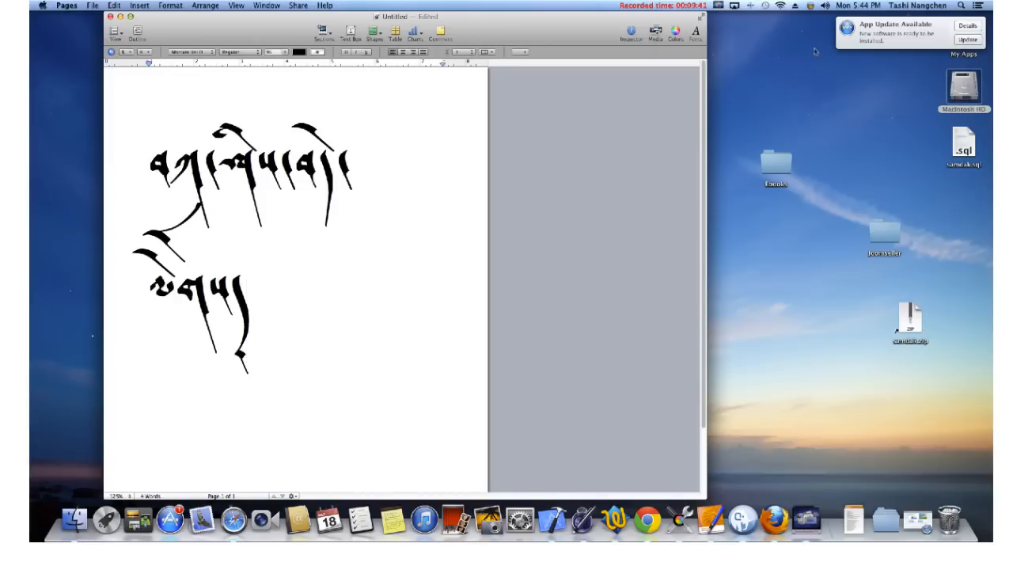
Switch the keyboard input source to U.S. and from there to the Monlam v3.ML2 layout
{"action": "left_click", "coordinate": [812, 6]}
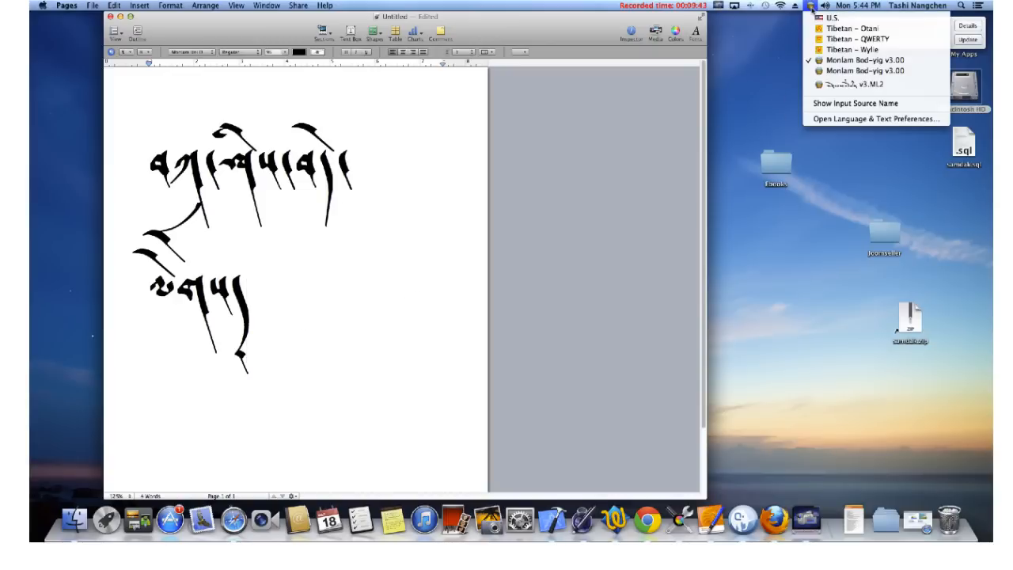
{"action": "left_click", "coordinate": [824, 19]}
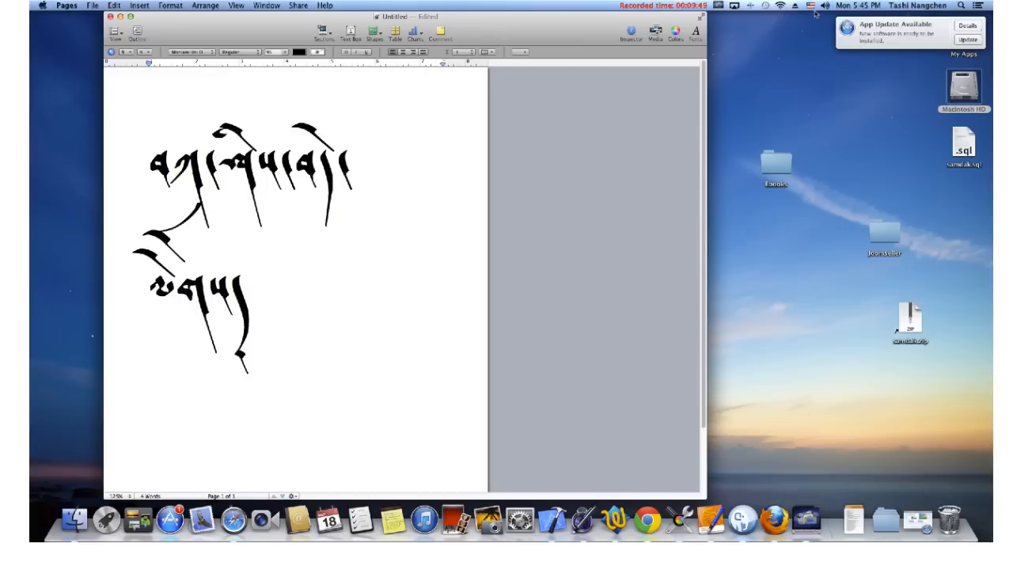
{"action": "left_click", "coordinate": [812, 7]}
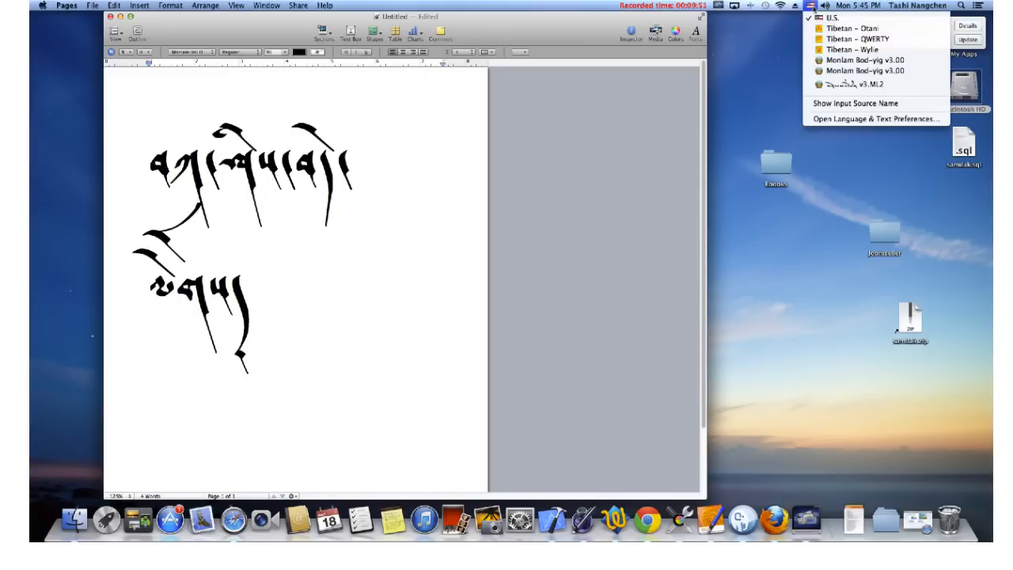
{"action": "left_click", "coordinate": [852, 85]}
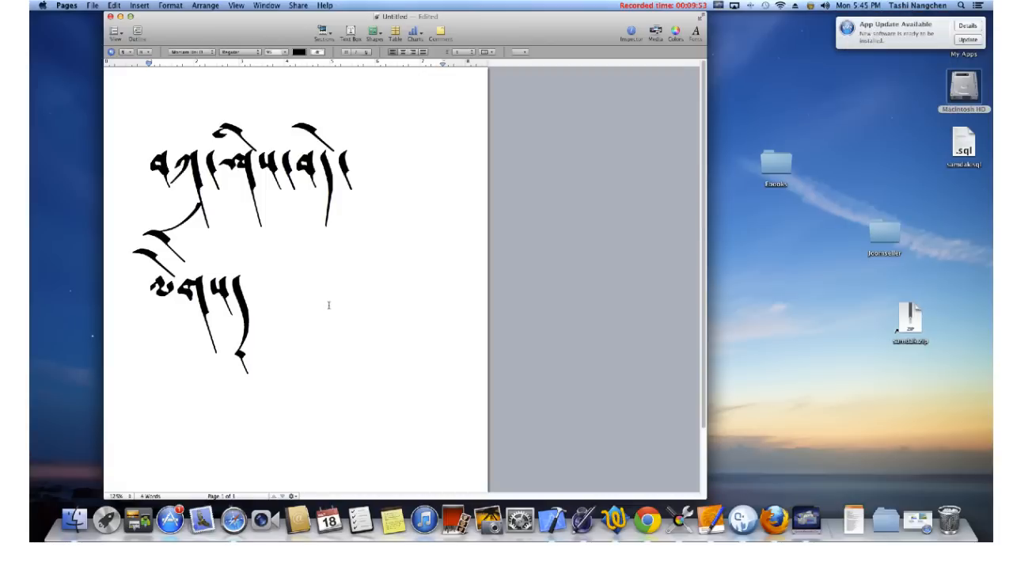
{"action": "key", "text": "Return"}
{"action": "type", "text": "།"}
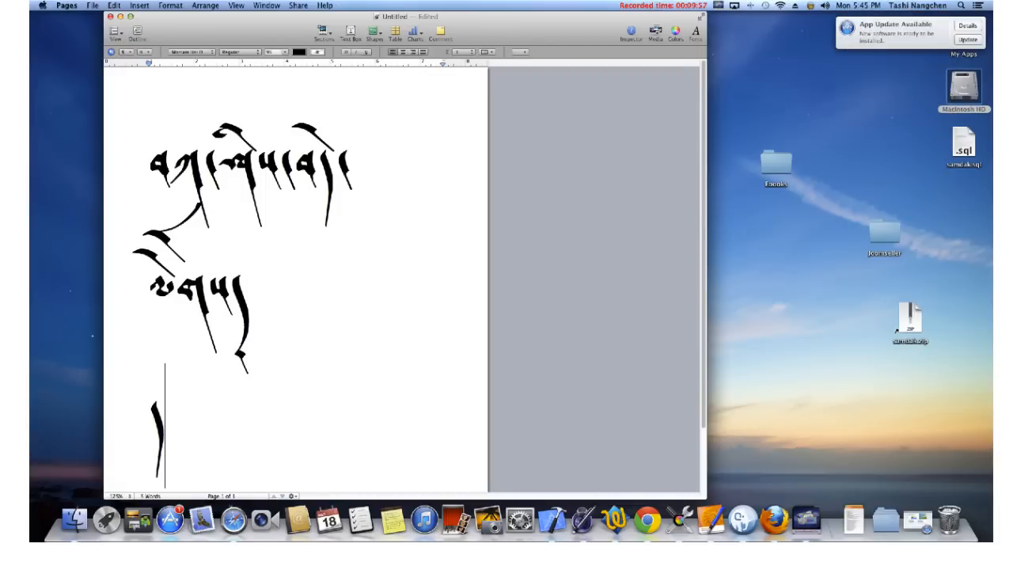
{"action": "key", "text": "BackSpace"}
{"action": "key", "text": "BackSpace"}
Test the Monlam v3.ML2 layout by adding a string of Tibetan letters directly after the greeting, starting with བཀ
{"action": "type", "text": "བཀ"}
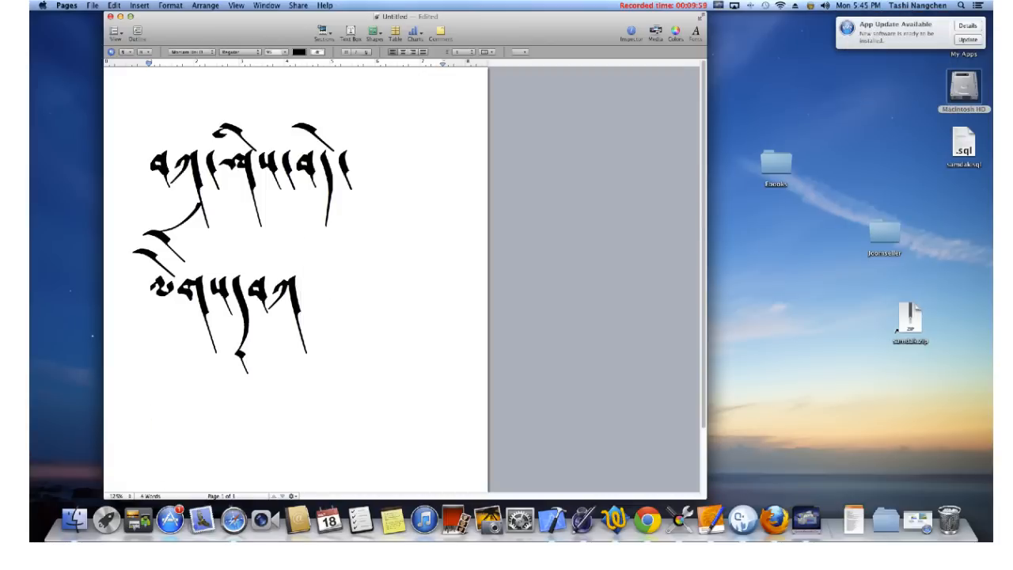
{"action": "type", "text": "རི་"}
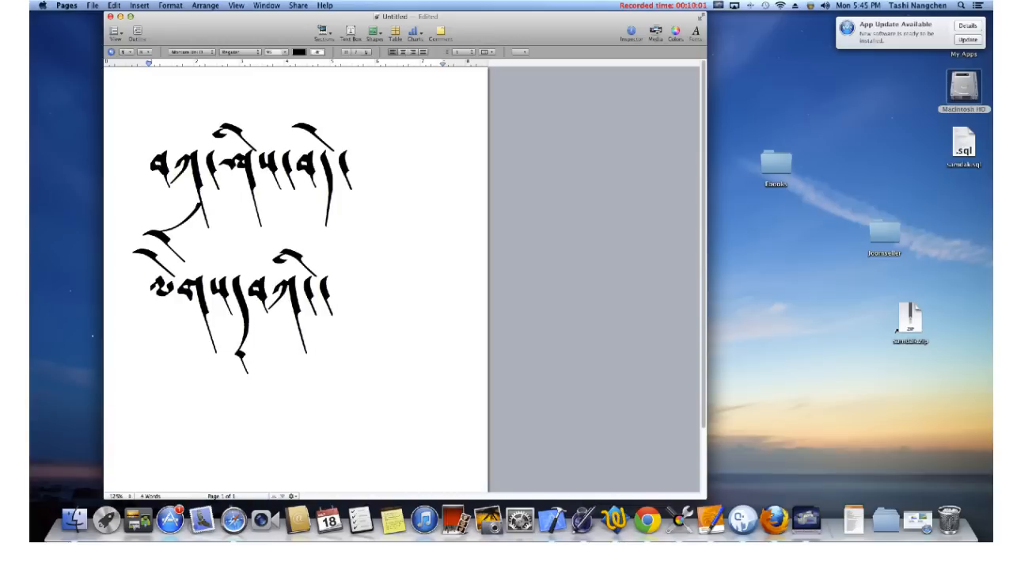
{"action": "type", "text": "བོ་"}
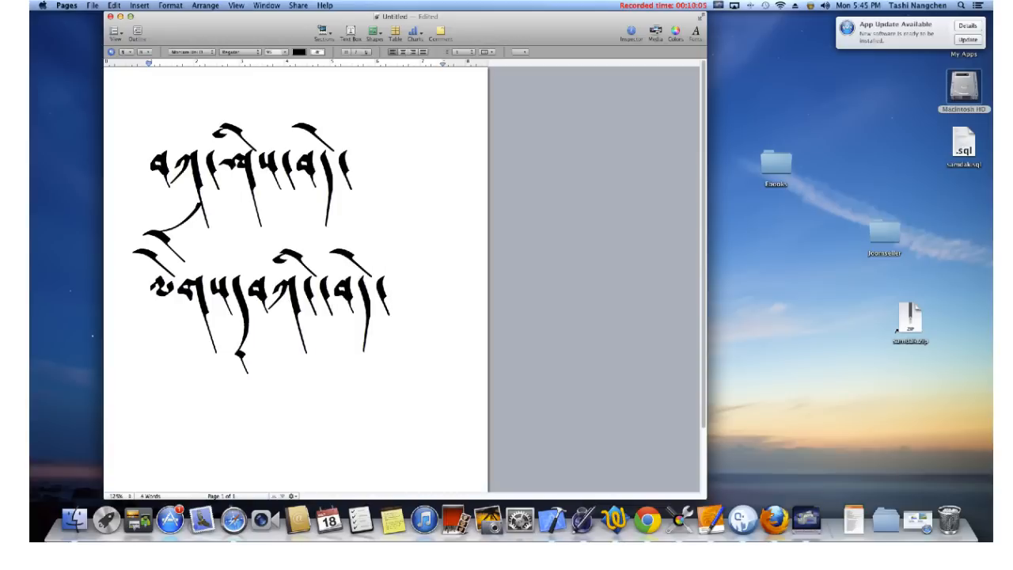
{"action": "type", "text": "དཀཀདར"}
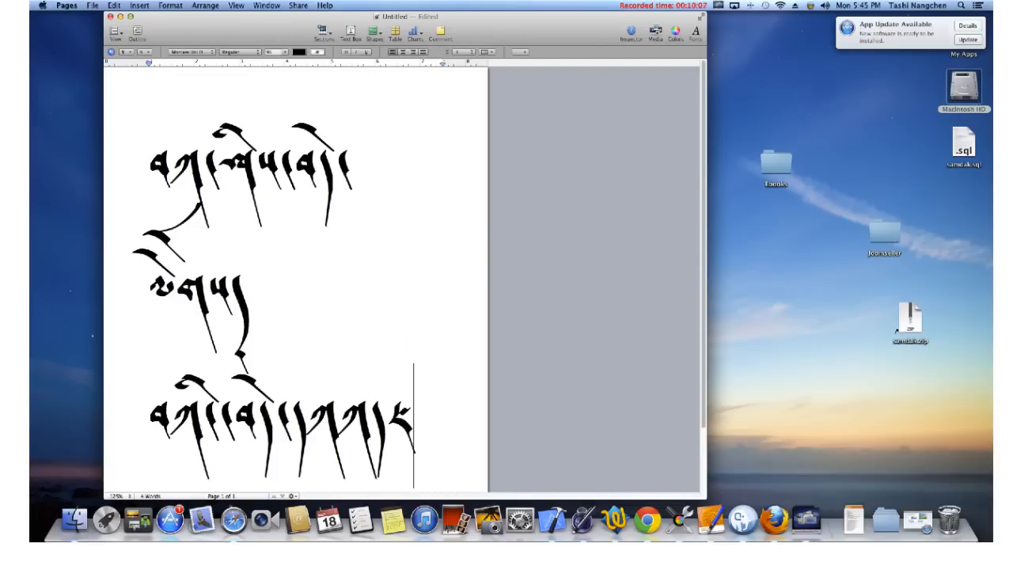